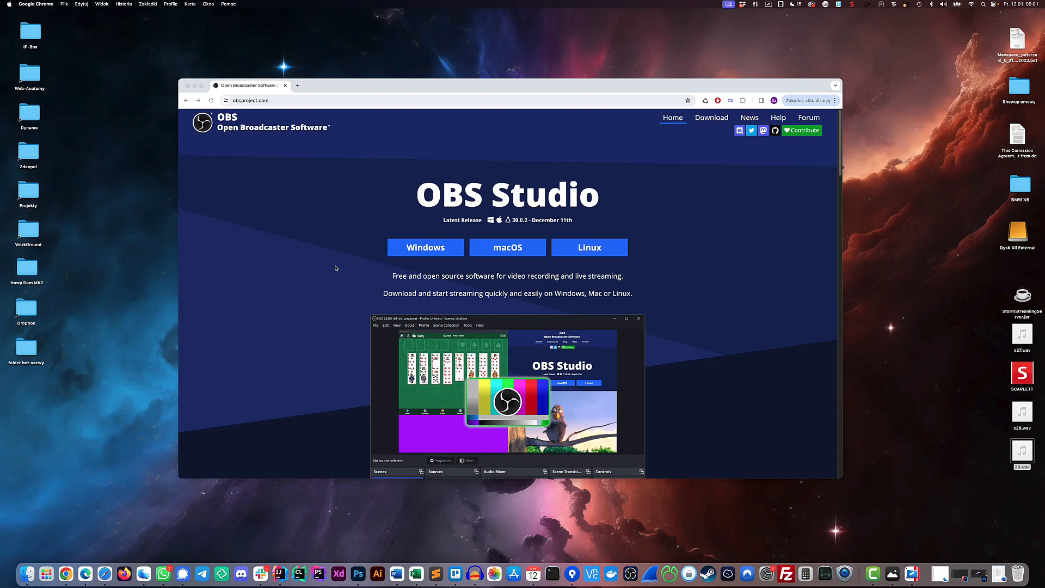
Step: Look through the OBS Studio home page, including its sponsors and feature overview
scroll(336, 267, "down", 5)
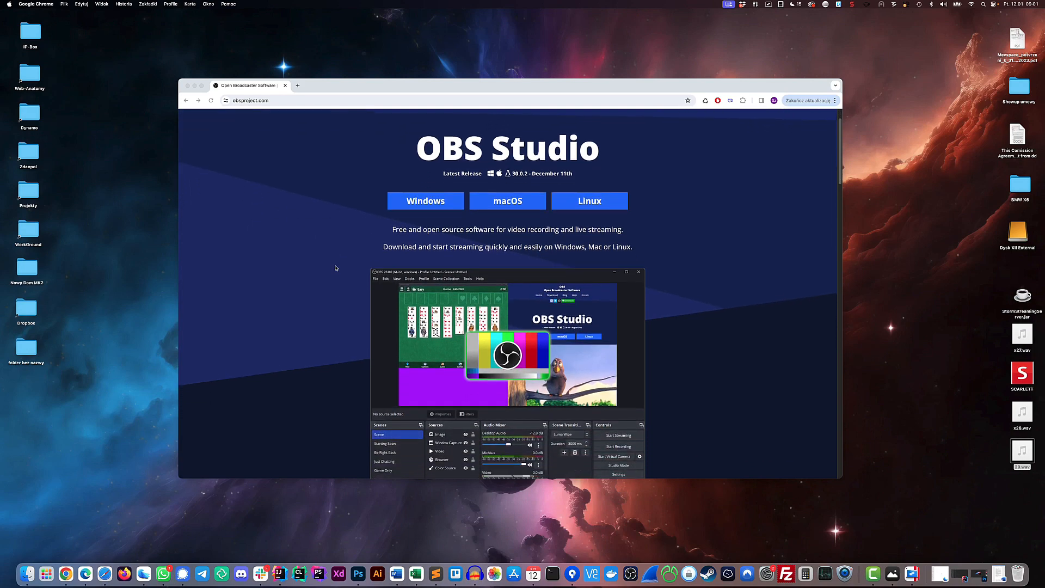
scroll(336, 268, "down", 10)
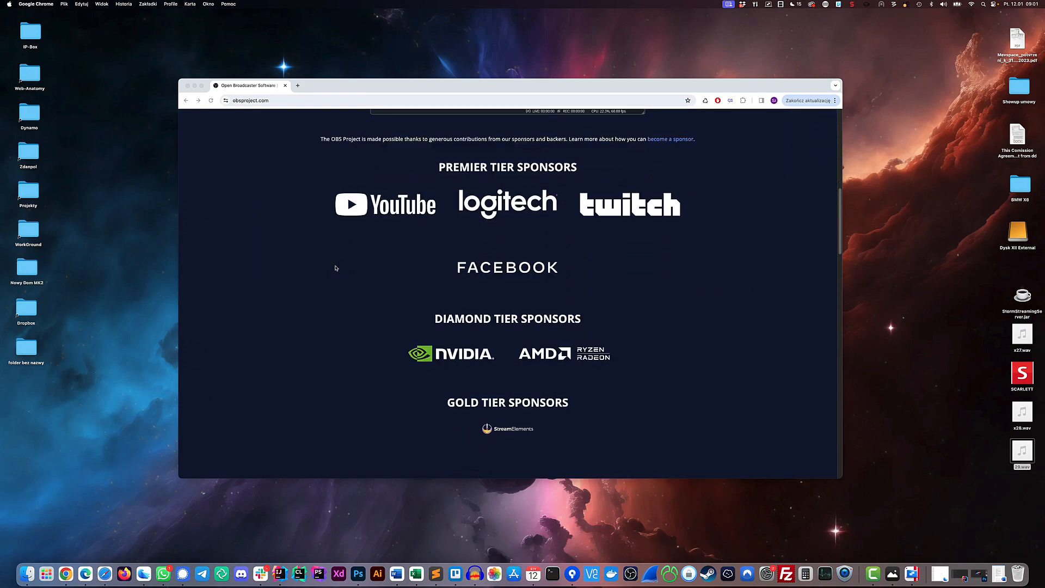
scroll(336, 267, "down", 8)
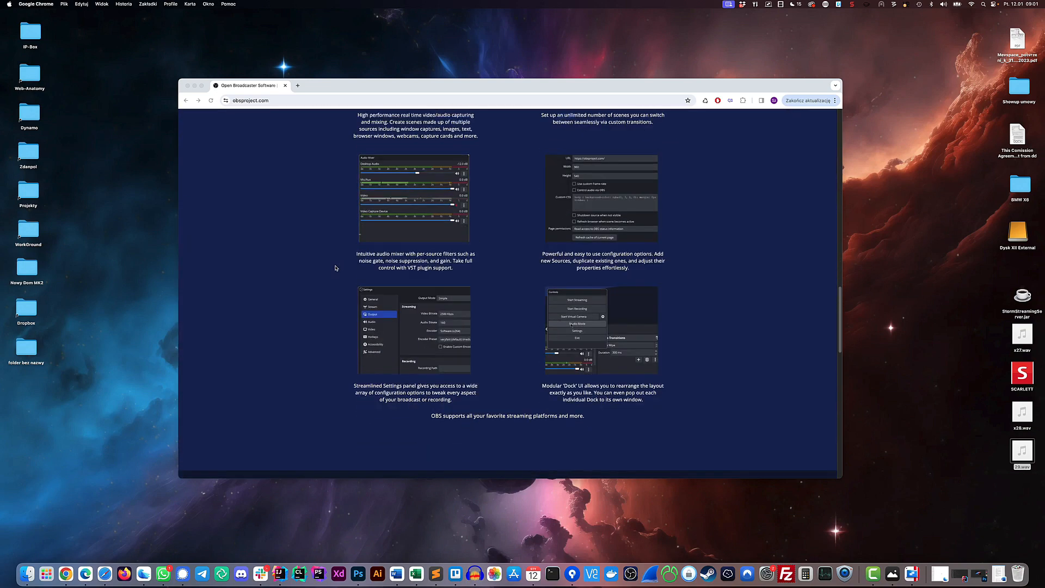
scroll(335, 268, "up", 12)
scroll(336, 268, "up", 8)
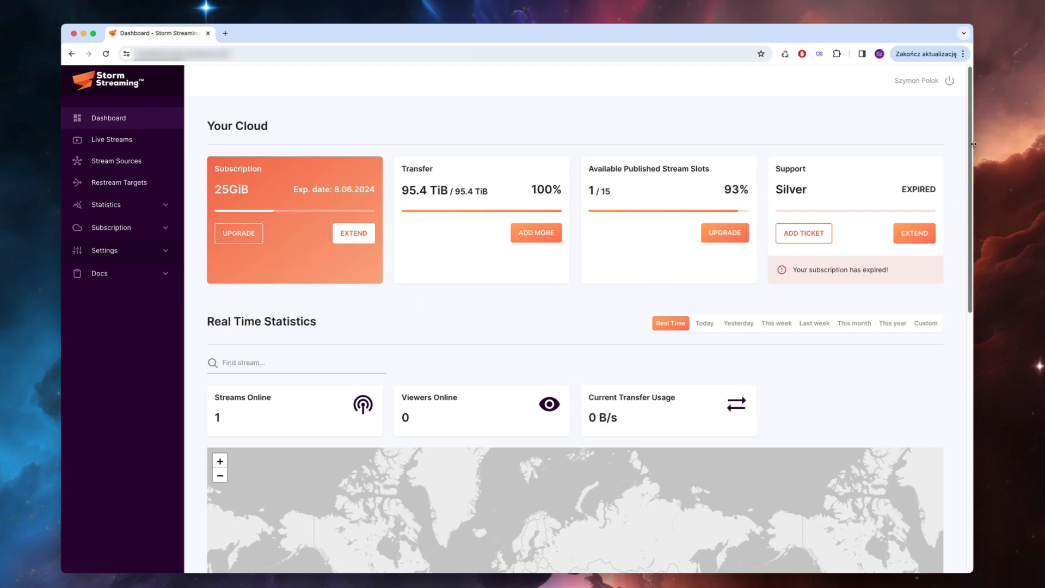
Step: Review the Storm Streaming dashboard from the cloud subscription cards down to the online streams and know-how articles
left_click_drag(972, 144, 971, 150)
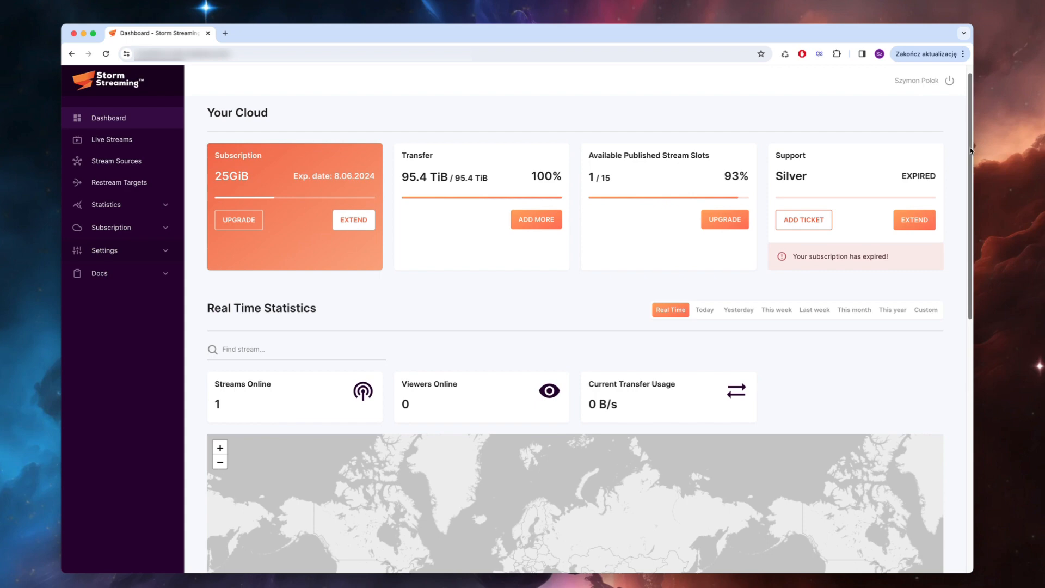
left_click_drag(971, 150, 962, 244)
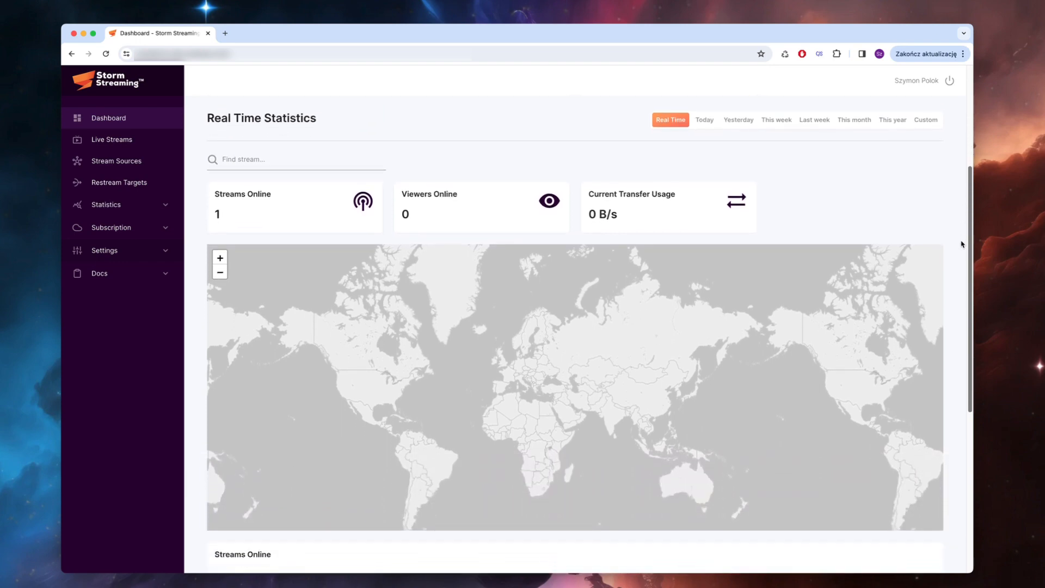
left_click_drag(962, 245, 978, 385)
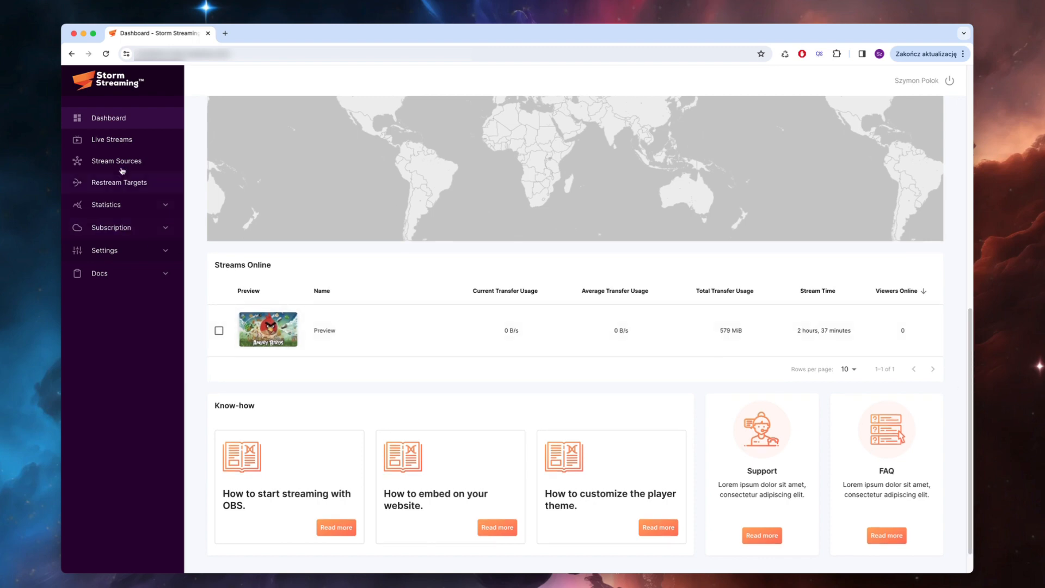
Step: View the Live Streams, Stream Sources and Restream Targets pages one after another
left_click(122, 139)
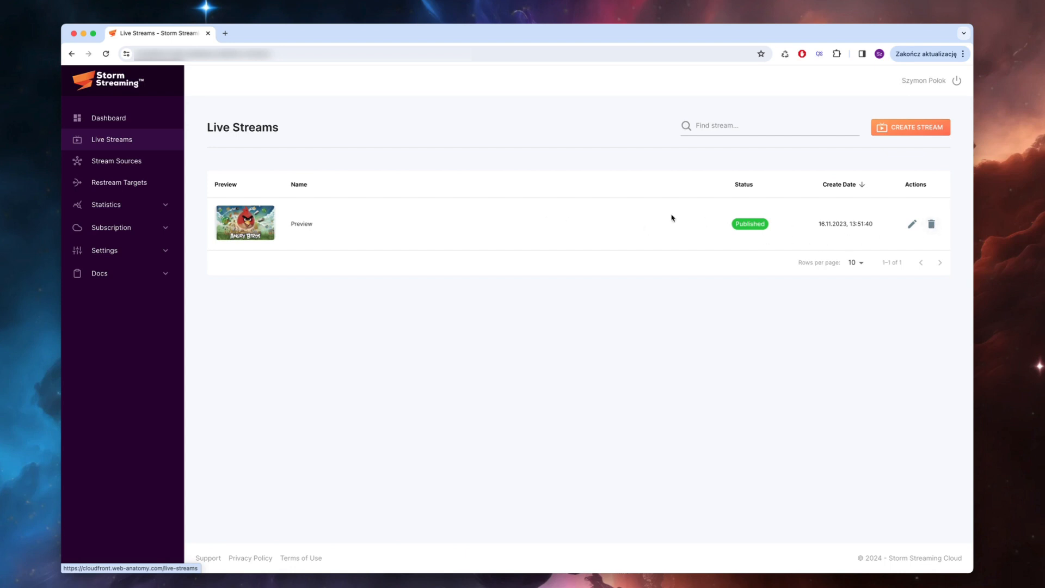
left_click(139, 168)
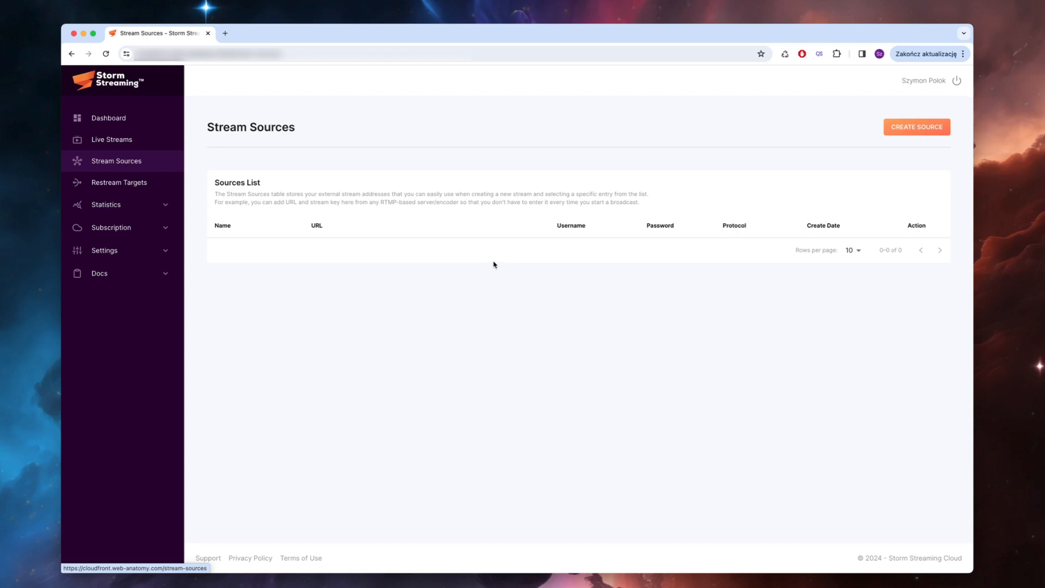
left_click(136, 184)
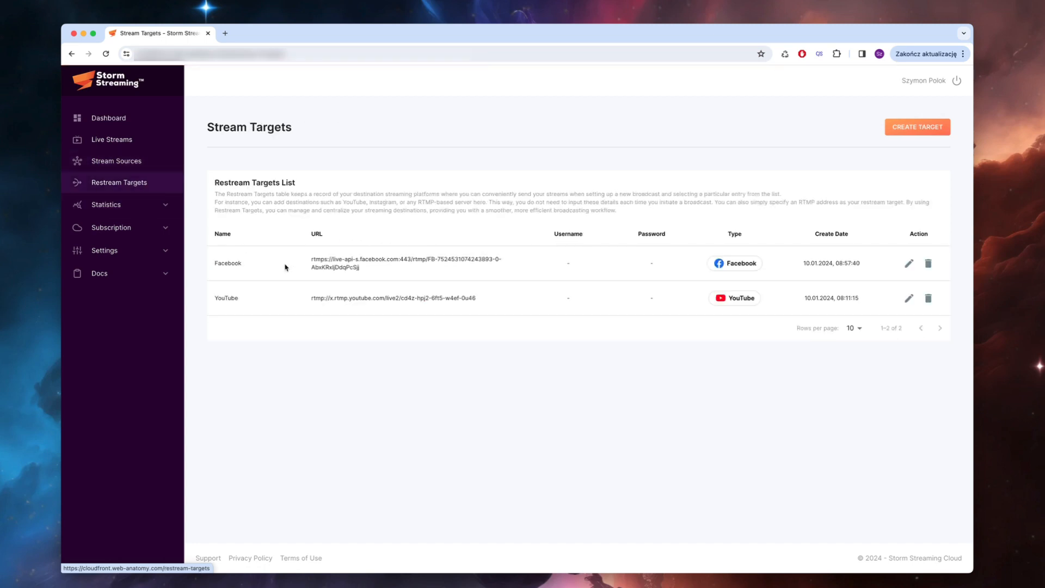
Step: Examine the Real Time Statistics and the audience by time chart, and show the available Watch Time reports
left_click(127, 207)
left_click(131, 224)
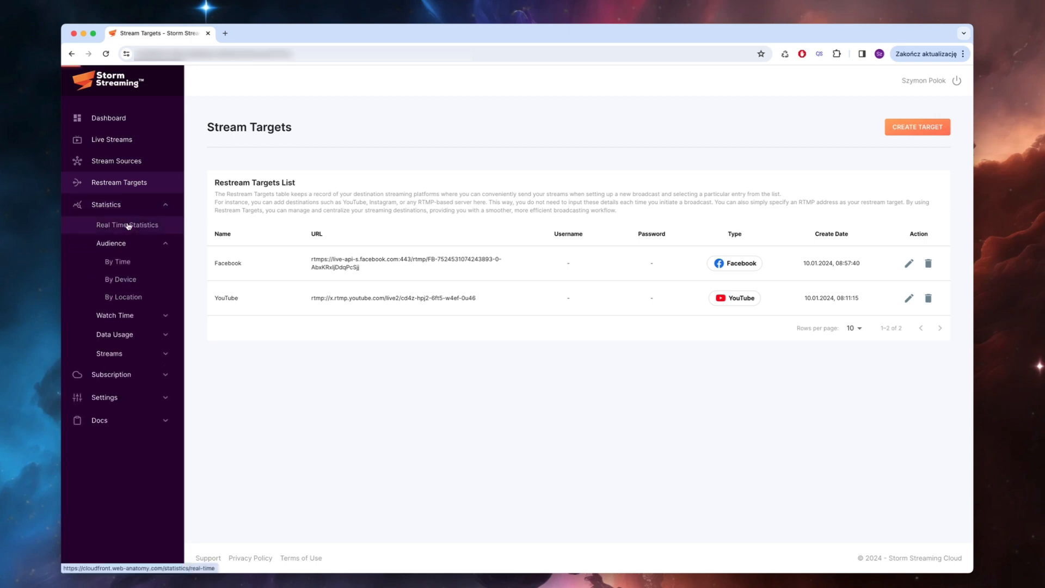
scroll(197, 257, "down", 3)
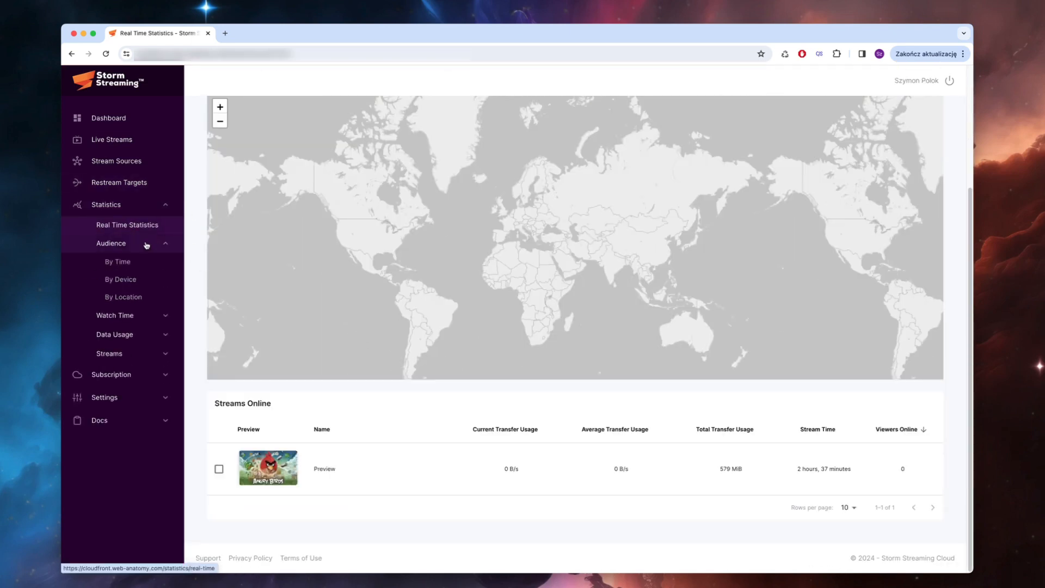
left_click(126, 263)
scroll(227, 282, "down", 3)
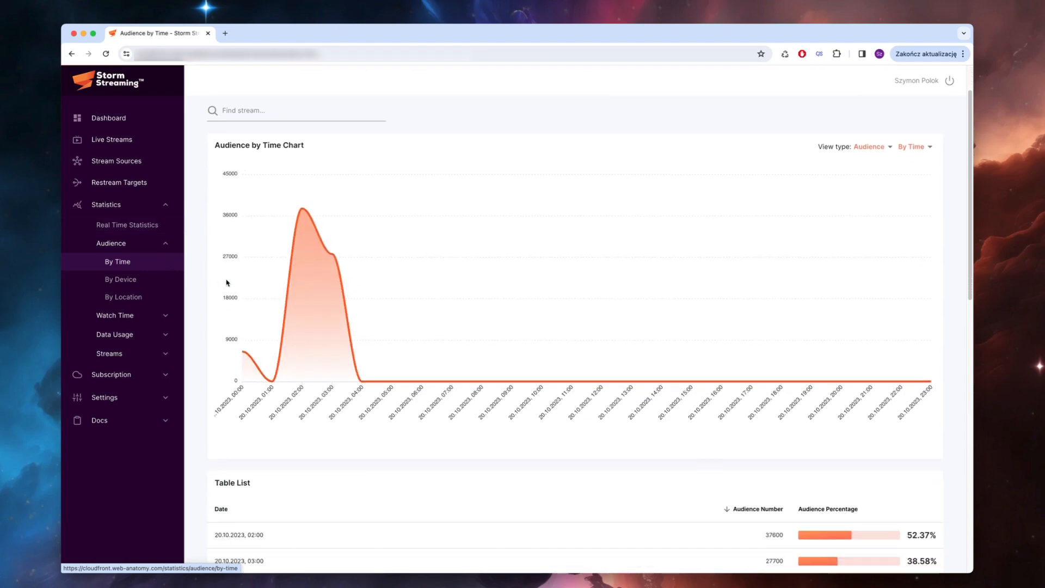
left_click(140, 315)
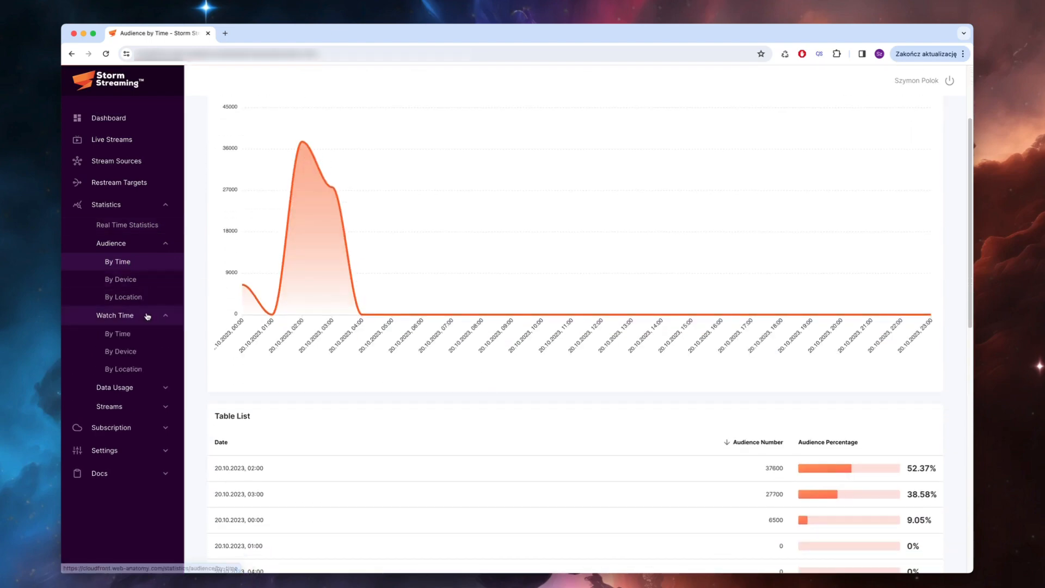
Step: View the player themes list and the Users page in the settings
left_click(129, 451)
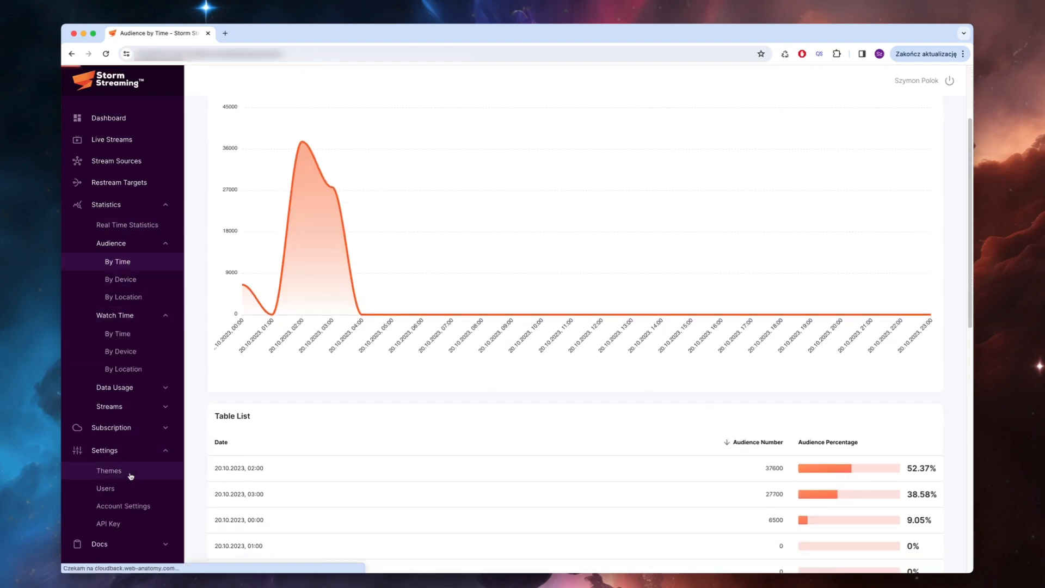
left_click(130, 472)
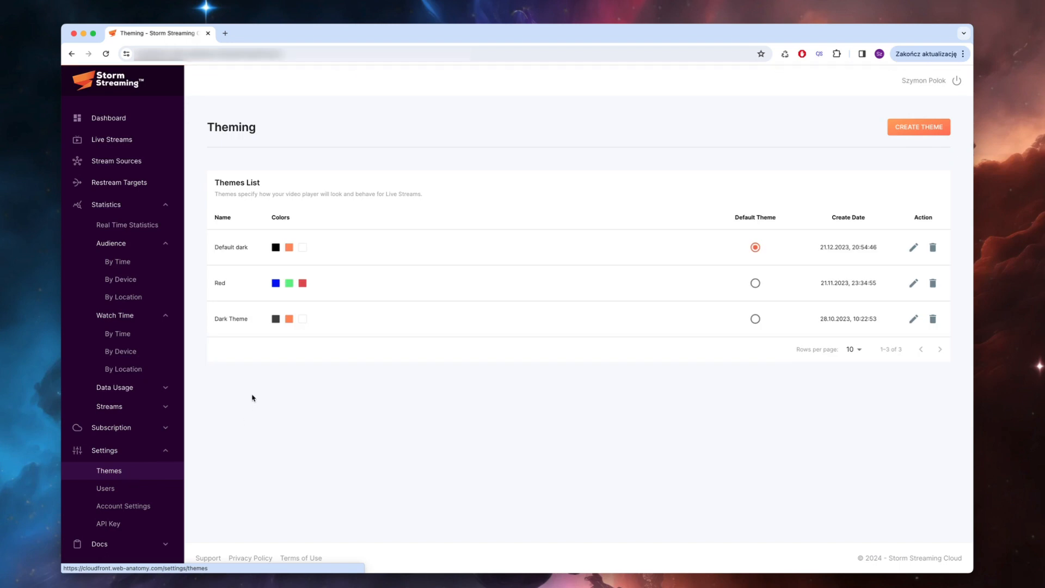
left_click(155, 495)
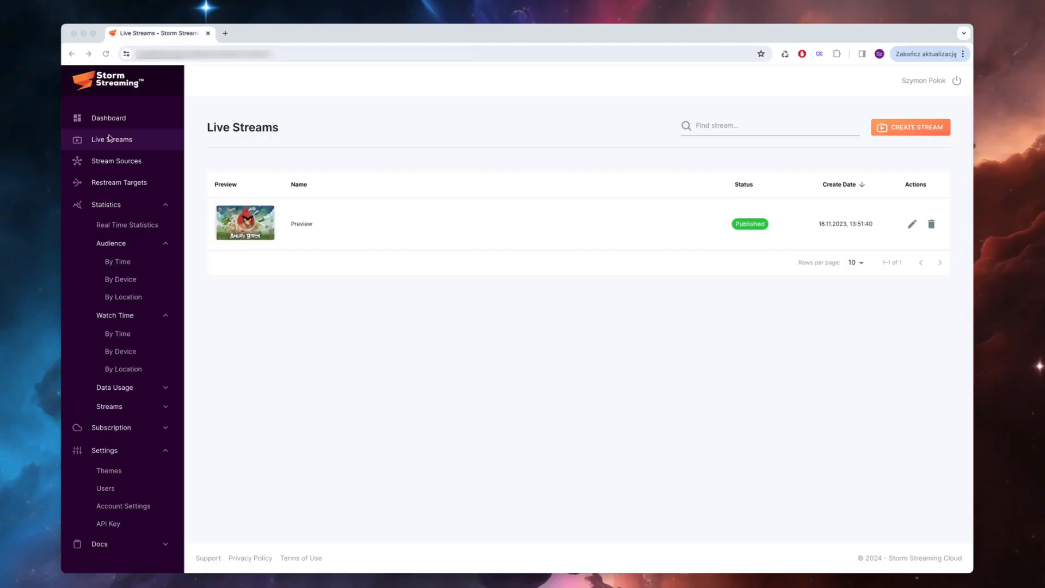
Step: Create a new live stream named "Test stream"
left_click(931, 127)
left_click(485, 311)
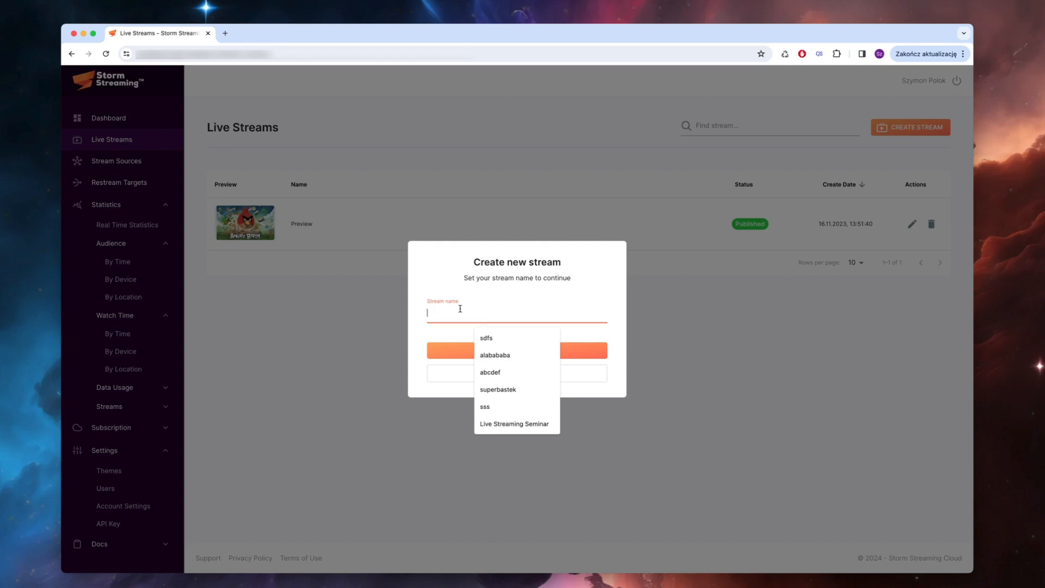
type("Test stream")
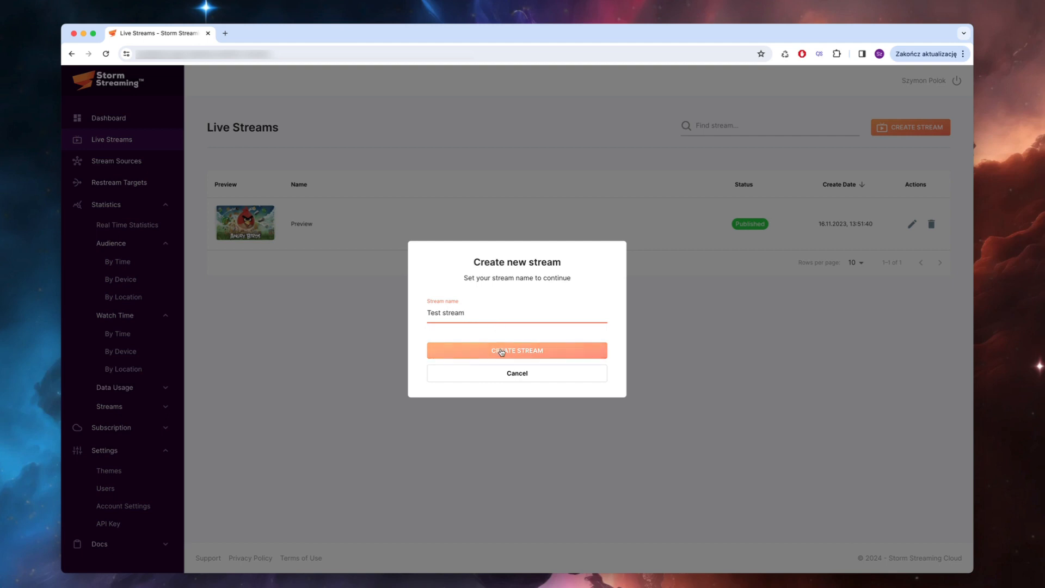
left_click(501, 352)
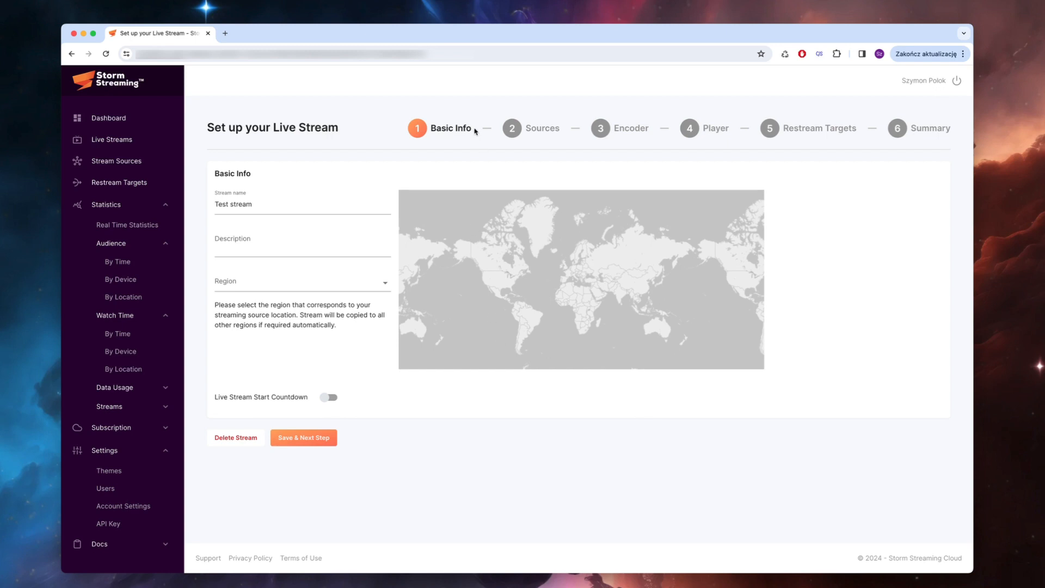
Step: Set the stream's region to Europe in the basic info, leaving the description empty
left_click(295, 207)
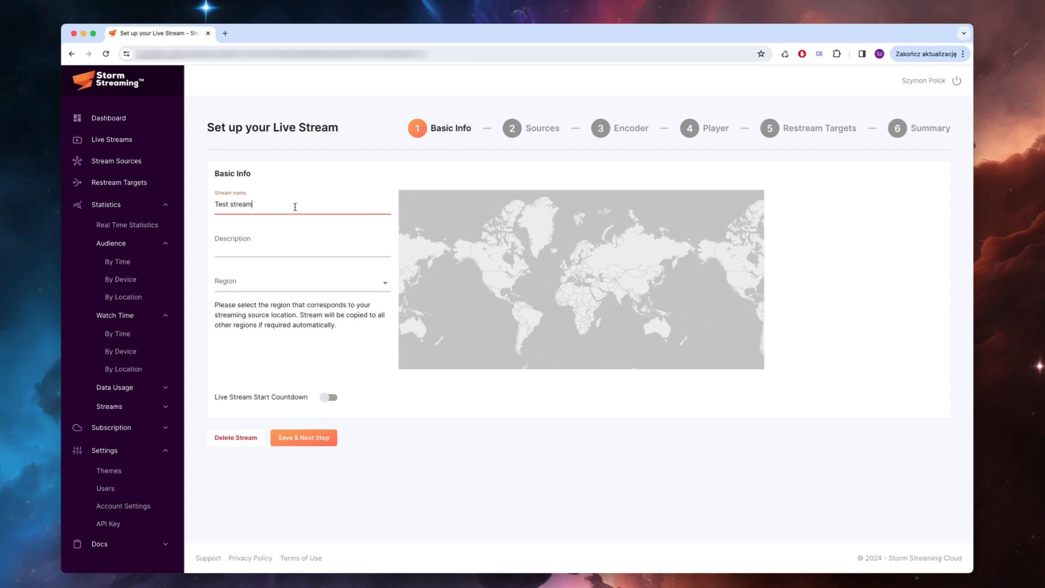
left_click(292, 238)
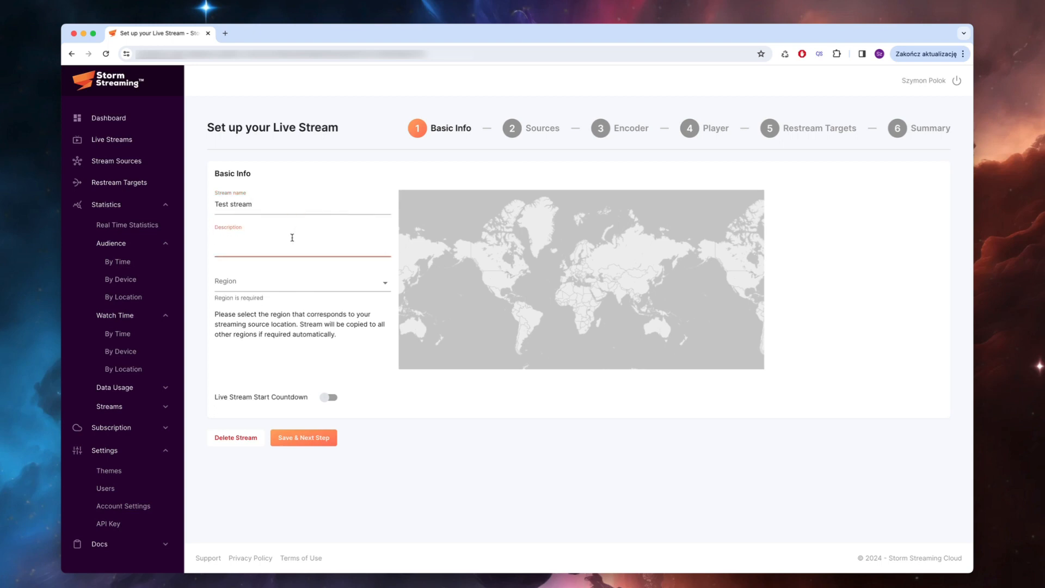
left_click(295, 278)
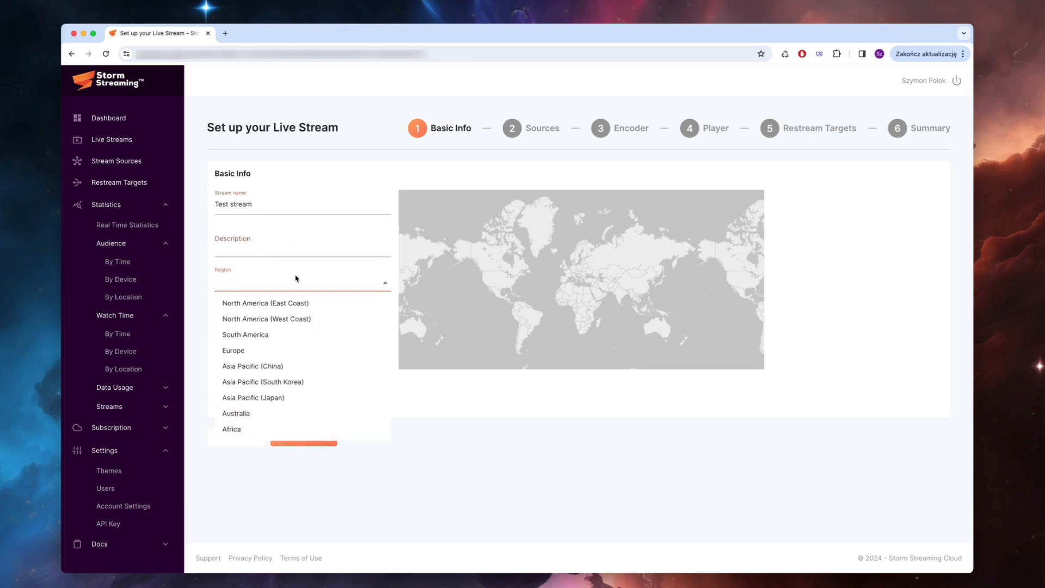
left_click(296, 349)
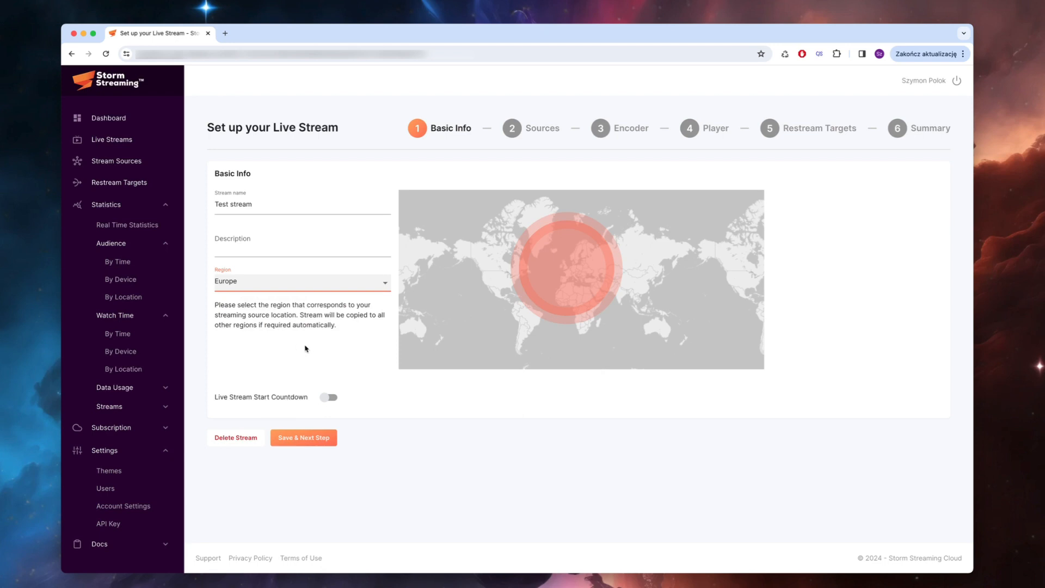
left_click(329, 397)
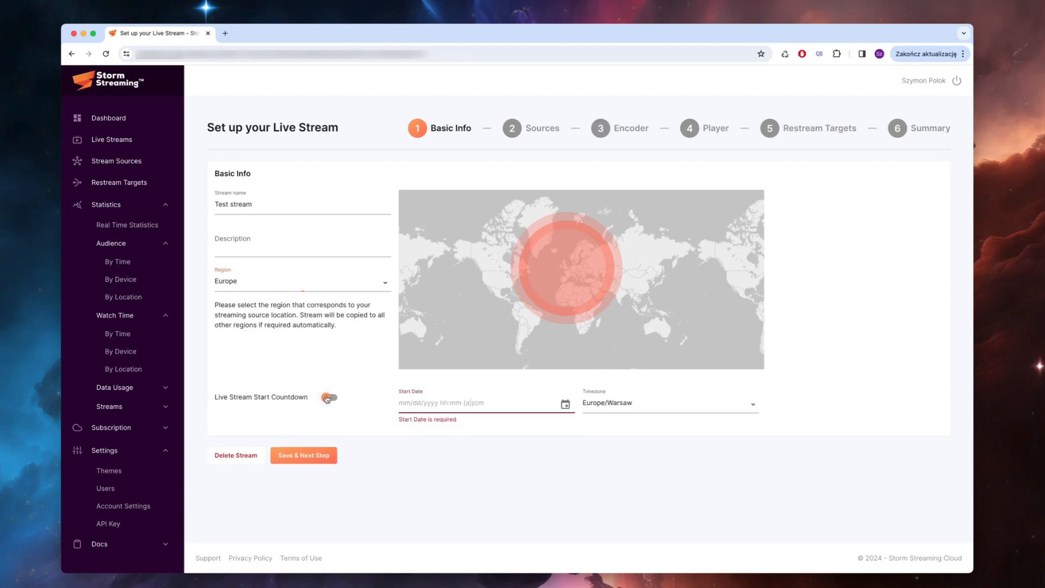
left_click(434, 402)
left_click(569, 407)
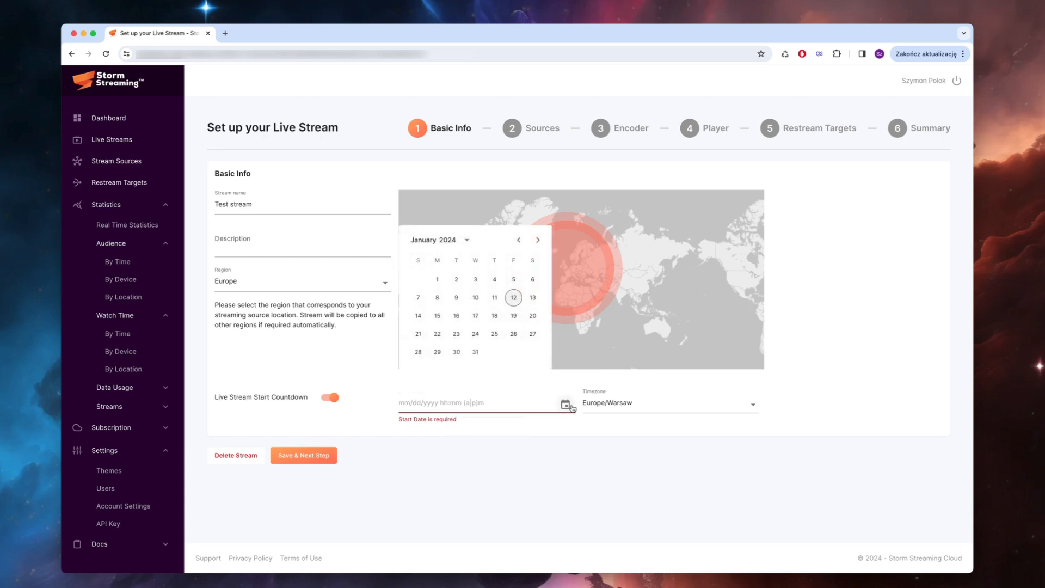
left_click(513, 301)
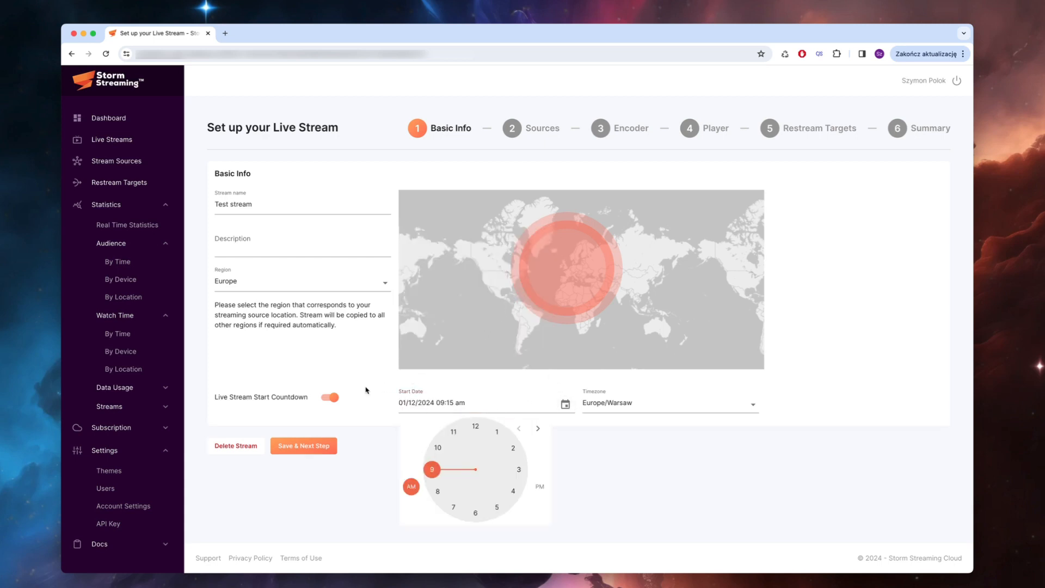
left_click(328, 399)
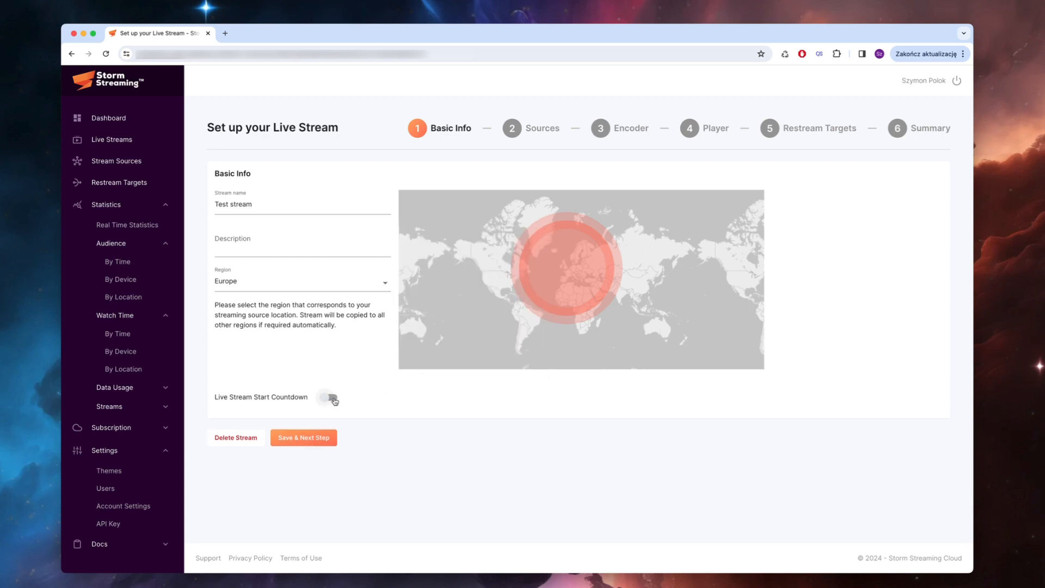
Step: Save the basic info, then save the sources with Push Stream as the source type
left_click(319, 440)
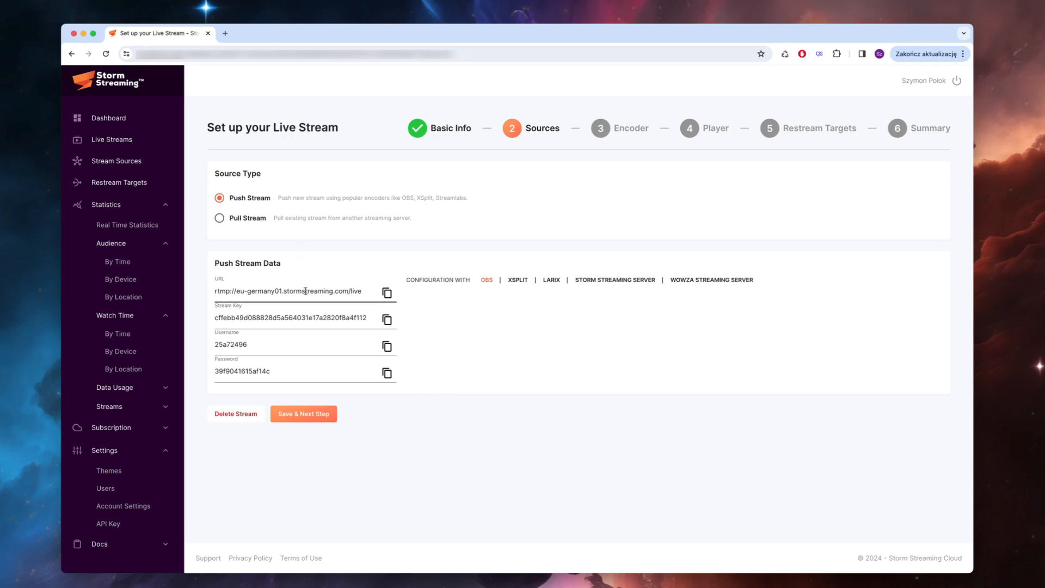
left_click(250, 218)
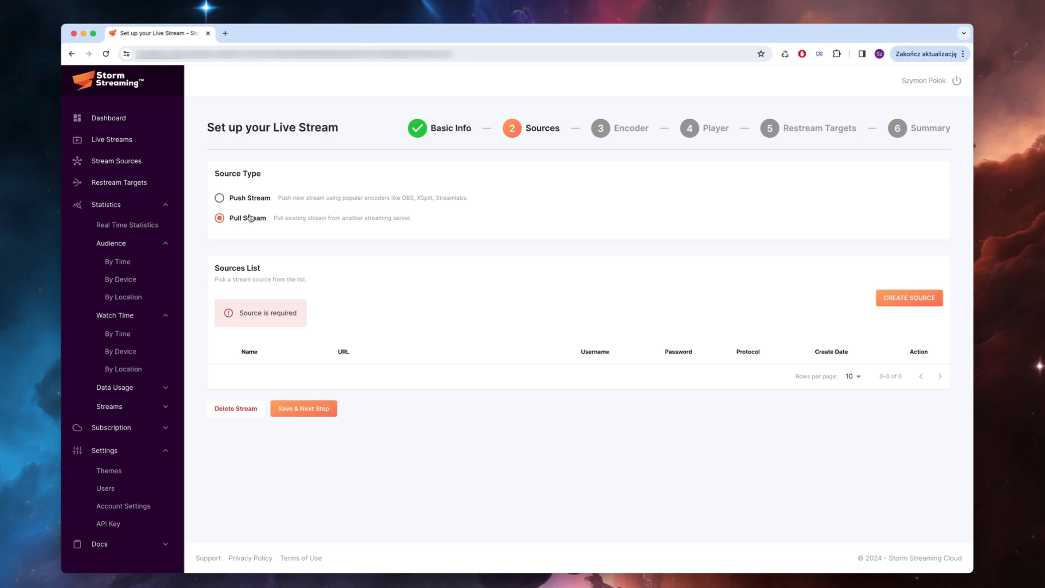
left_click(255, 201)
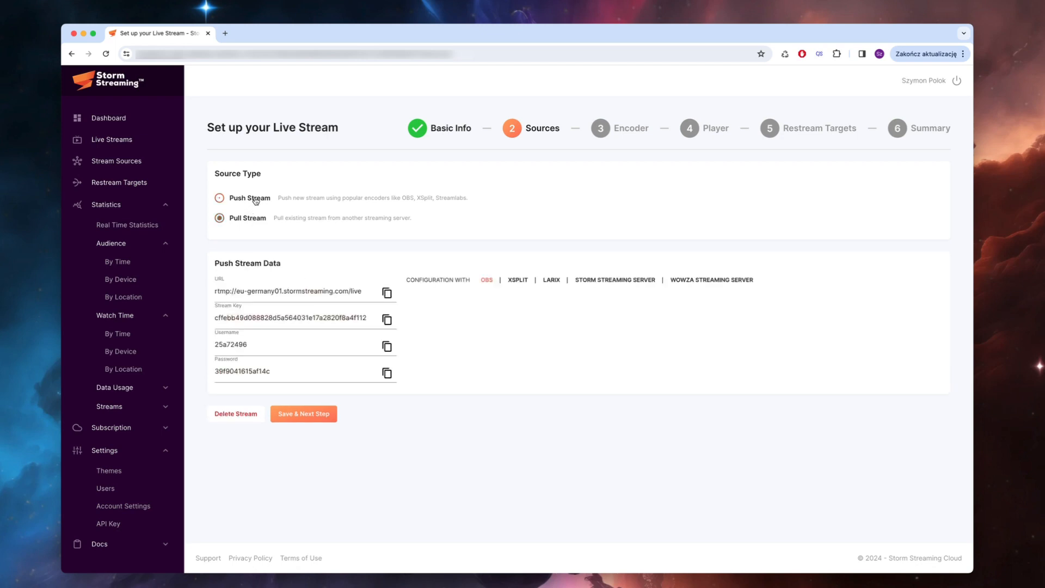
left_click(303, 413)
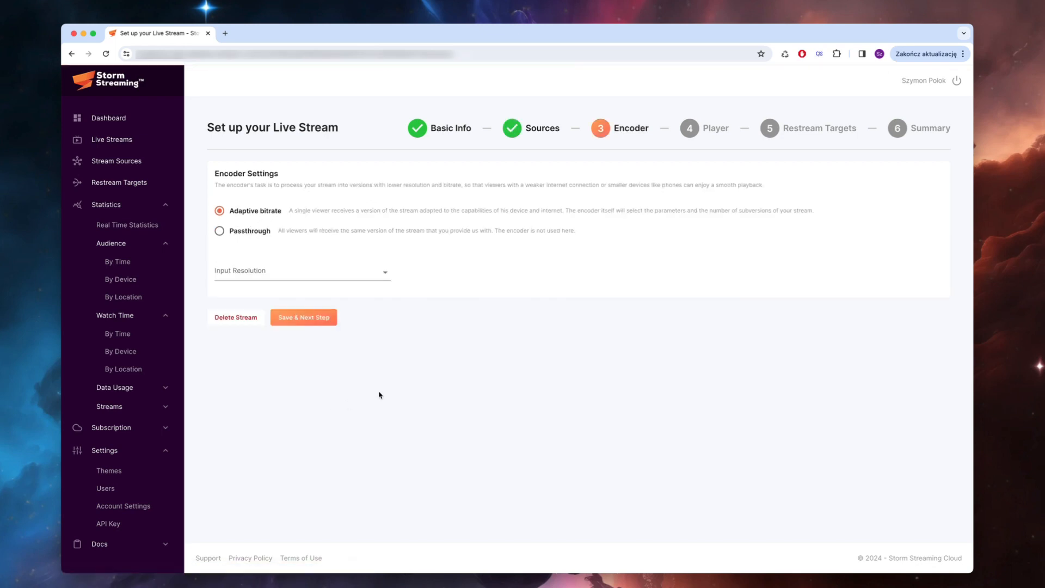
Step: Set the stream's encoder to Passthrough and save the encoder settings
left_click(264, 232)
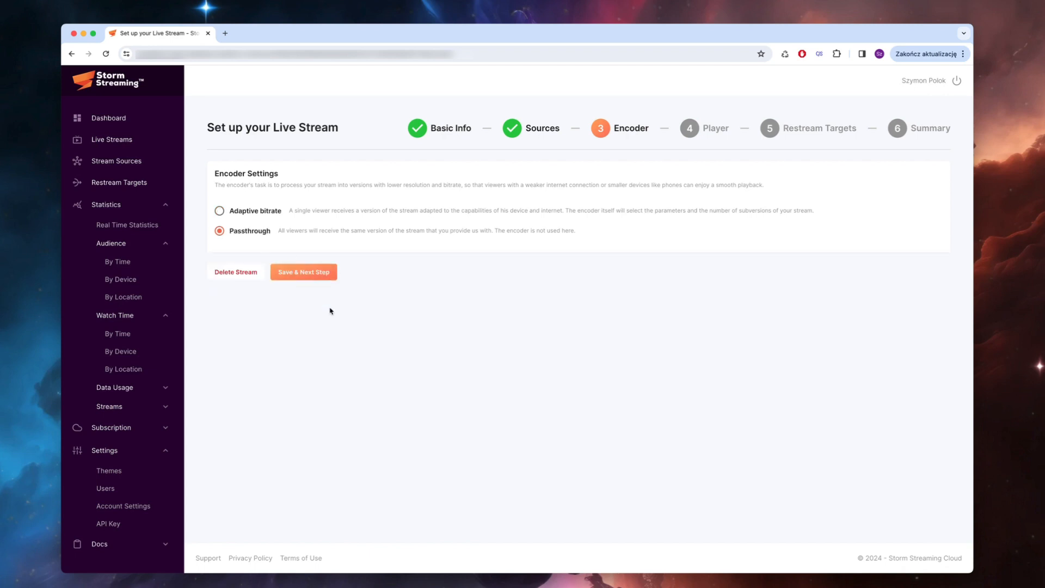
left_click(314, 278)
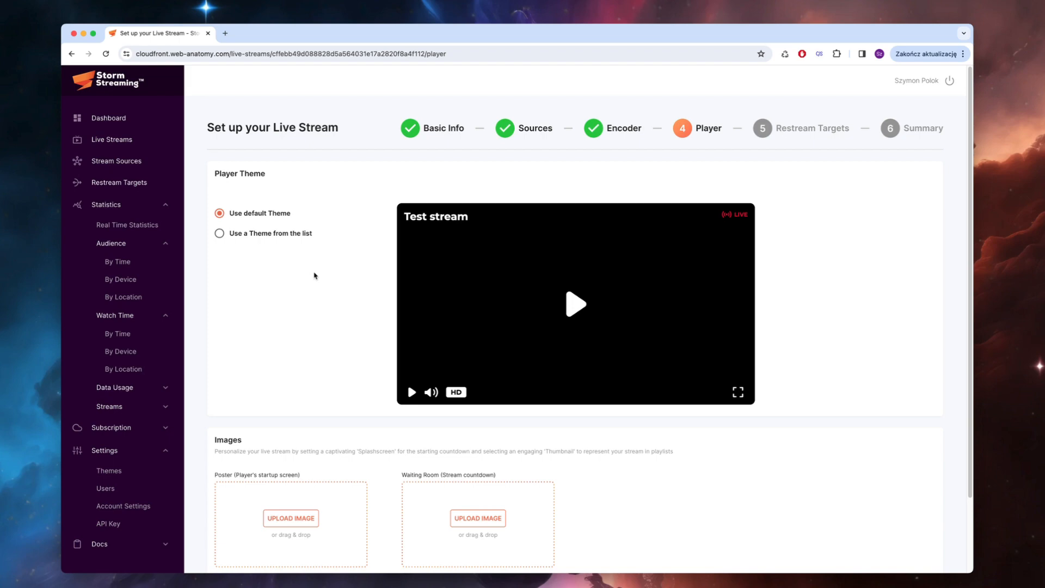
Step: Choose to use a player theme from the list and look over the available themes
scroll(314, 275, "down", 3)
scroll(315, 272, "up", 3)
left_click(304, 234)
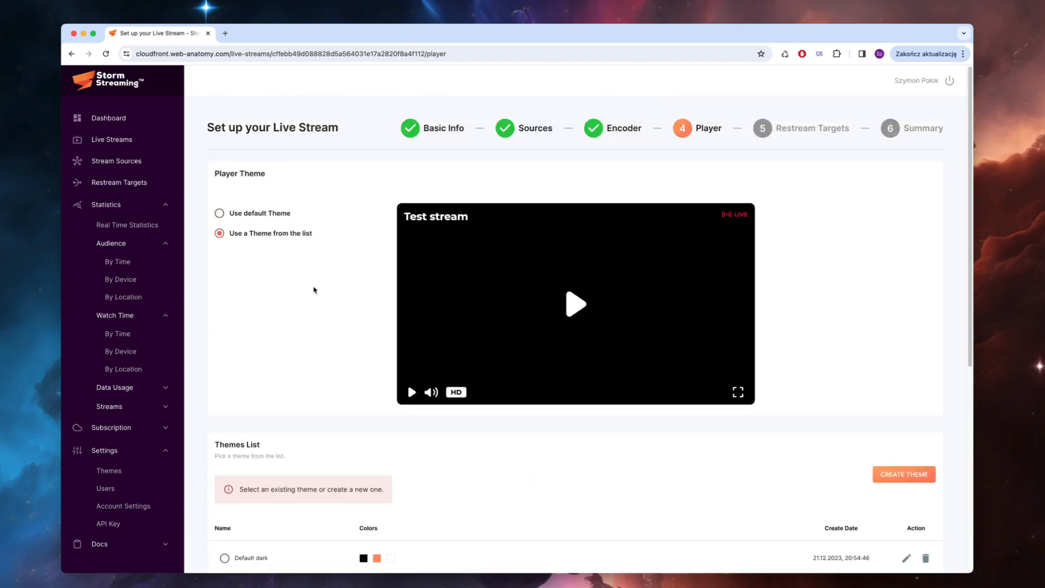
scroll(313, 305, "down", 3)
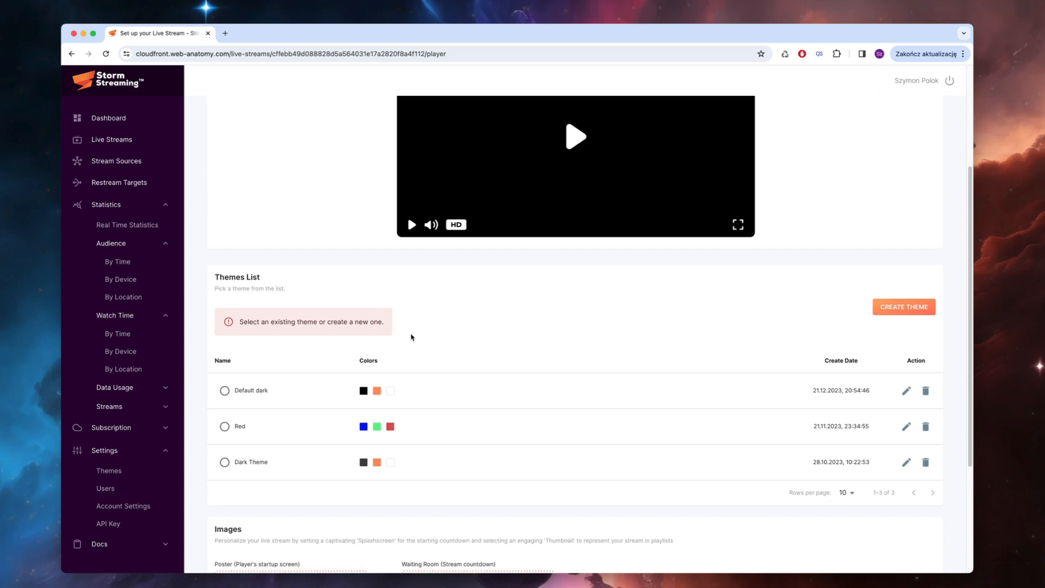
Step: Open the Default dark theme, examine its behaviour, controls, appearance and watermark settings, and return to the stream's player setup
left_click(907, 392)
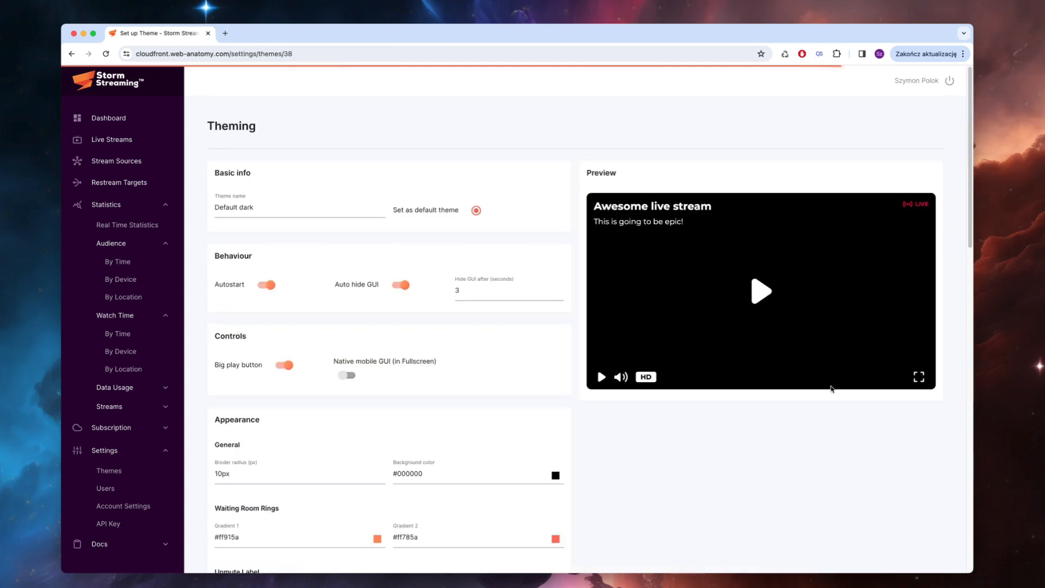
scroll(408, 359, "down", 1)
scroll(408, 358, "down", 5)
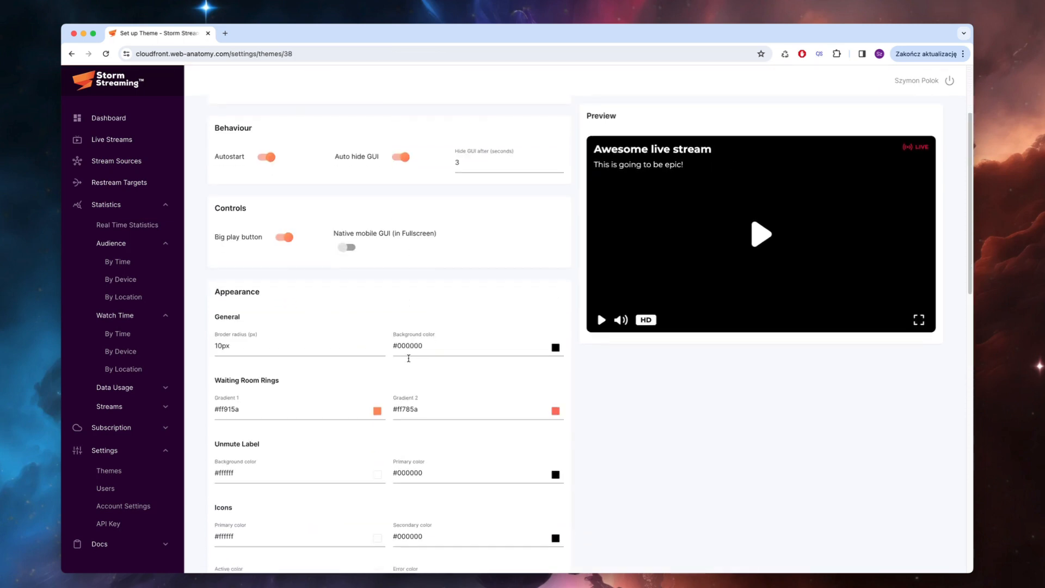
scroll(409, 358, "down", 2)
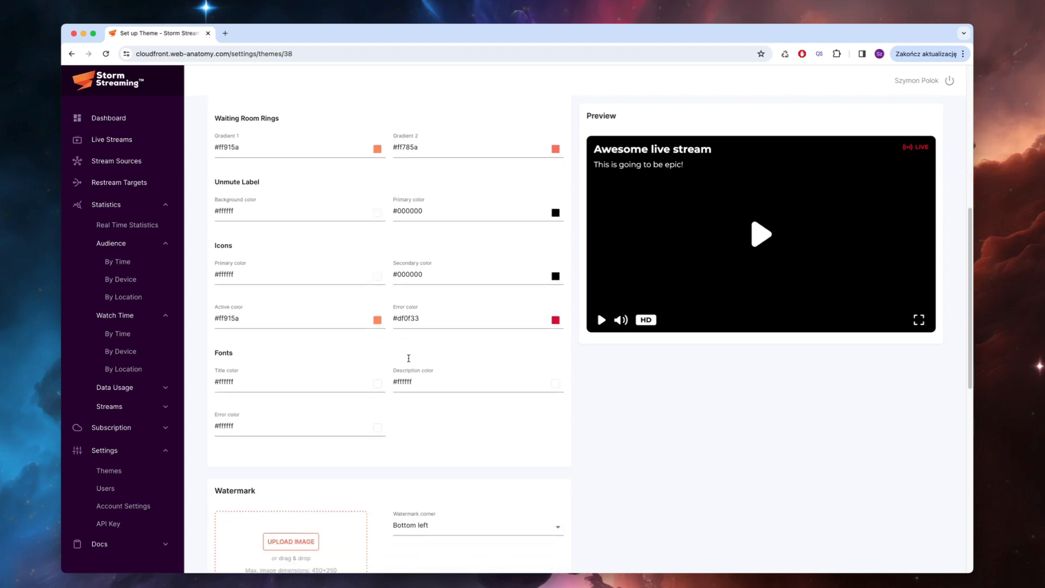
scroll(409, 362, "up", 1)
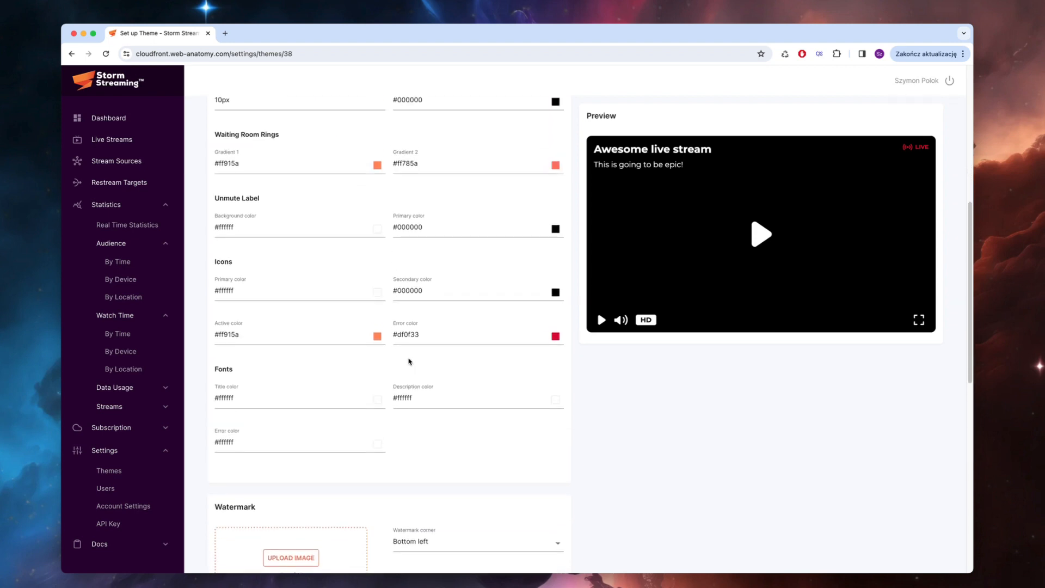
scroll(410, 362, "up", 3)
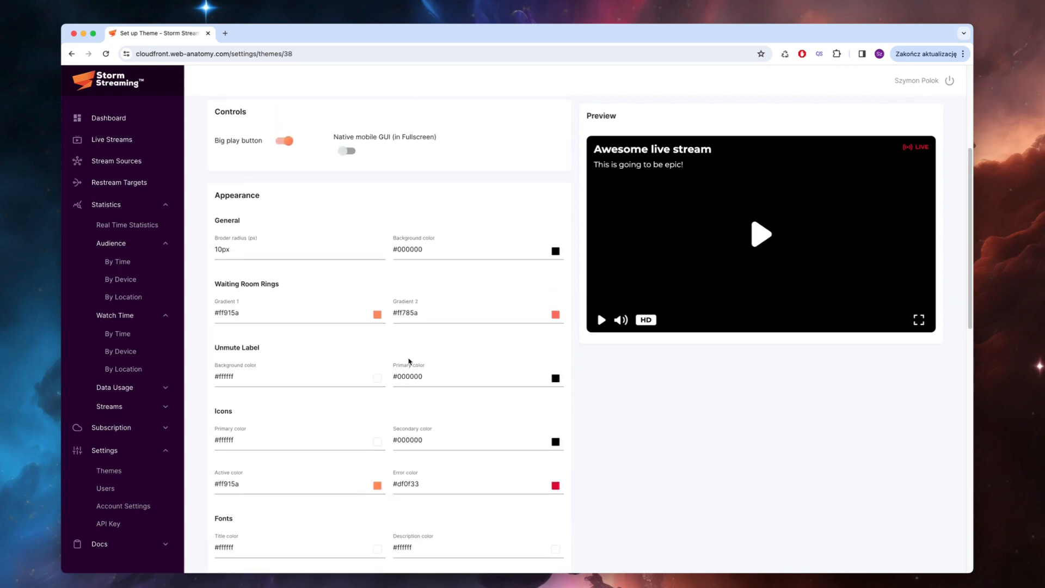
scroll(409, 362, "down", 5)
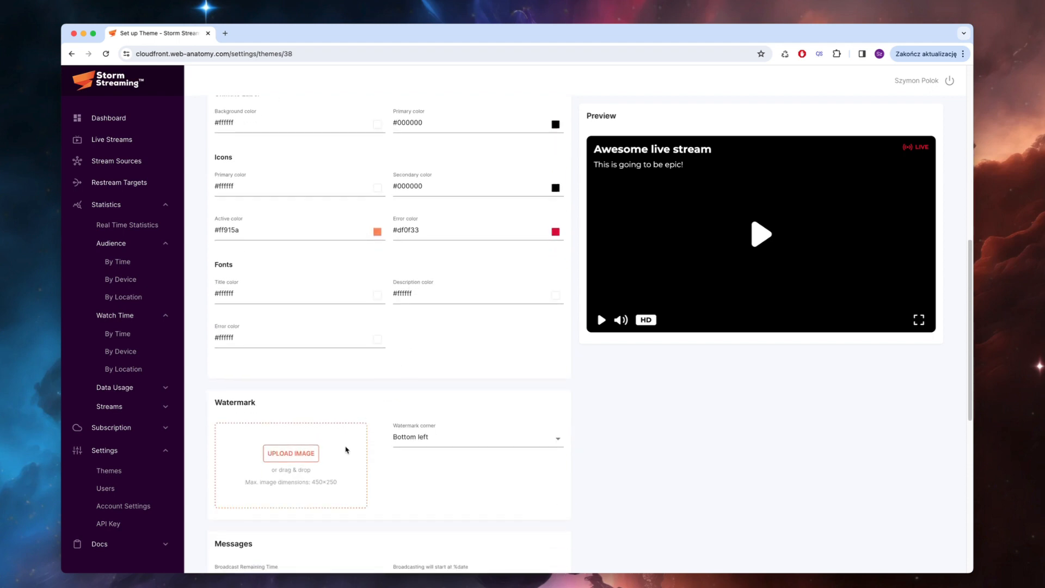
scroll(408, 427, "up", 10)
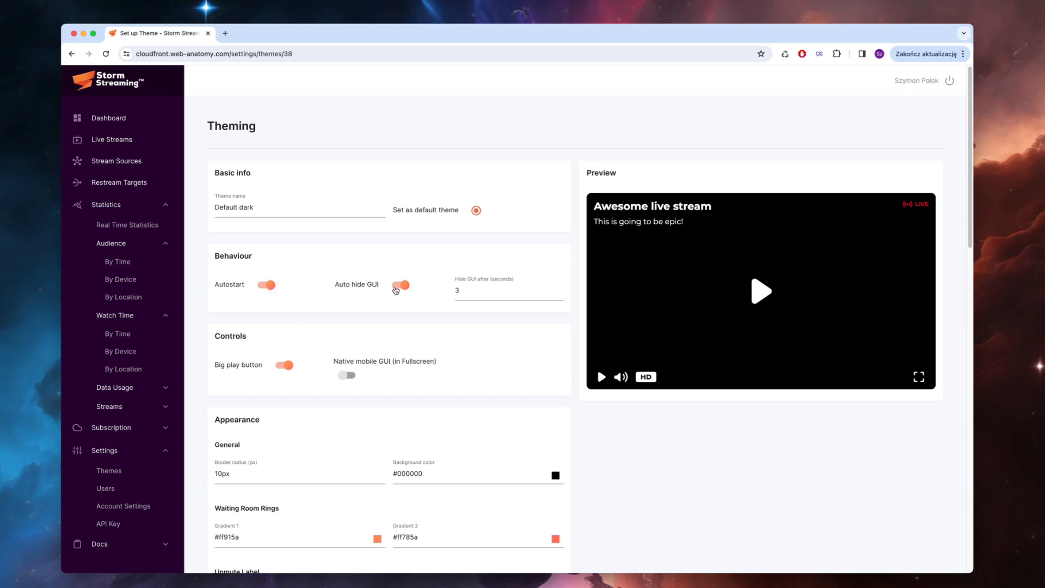
left_click(71, 54)
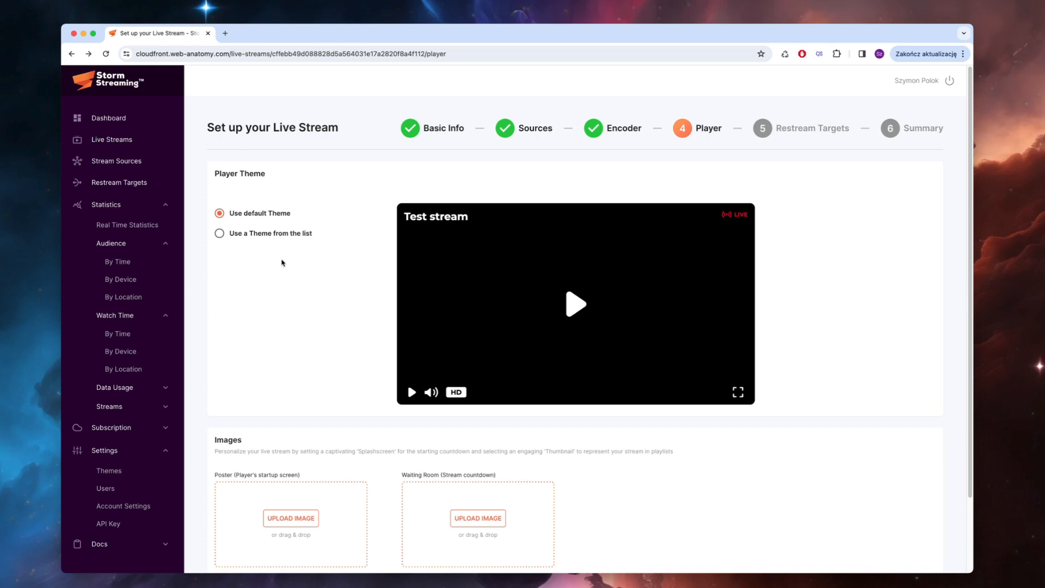
Step: Save the player settings with the default theme and no poster or waiting room image
scroll(281, 263, "down", 3)
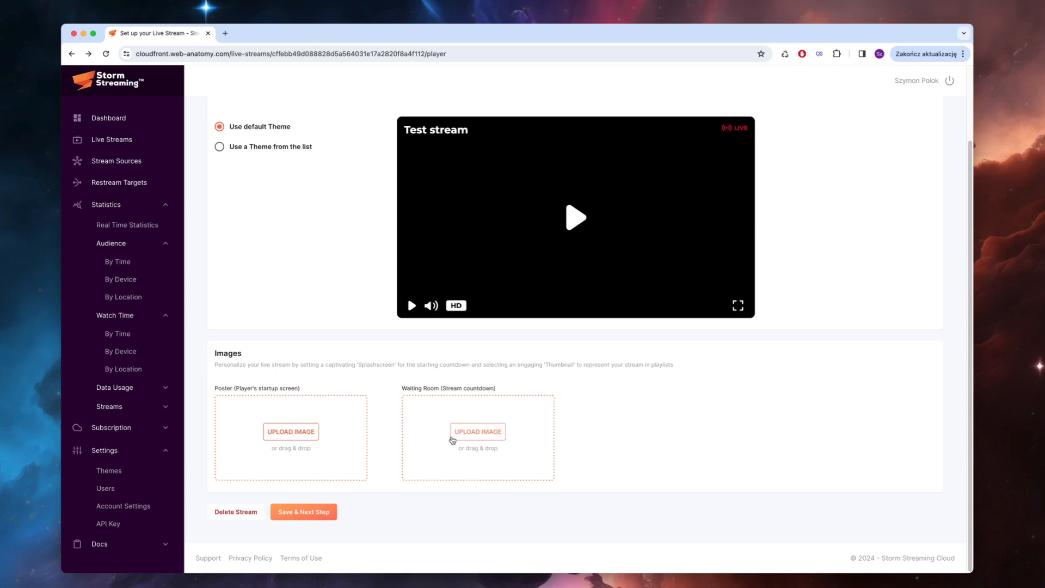
left_click(301, 513)
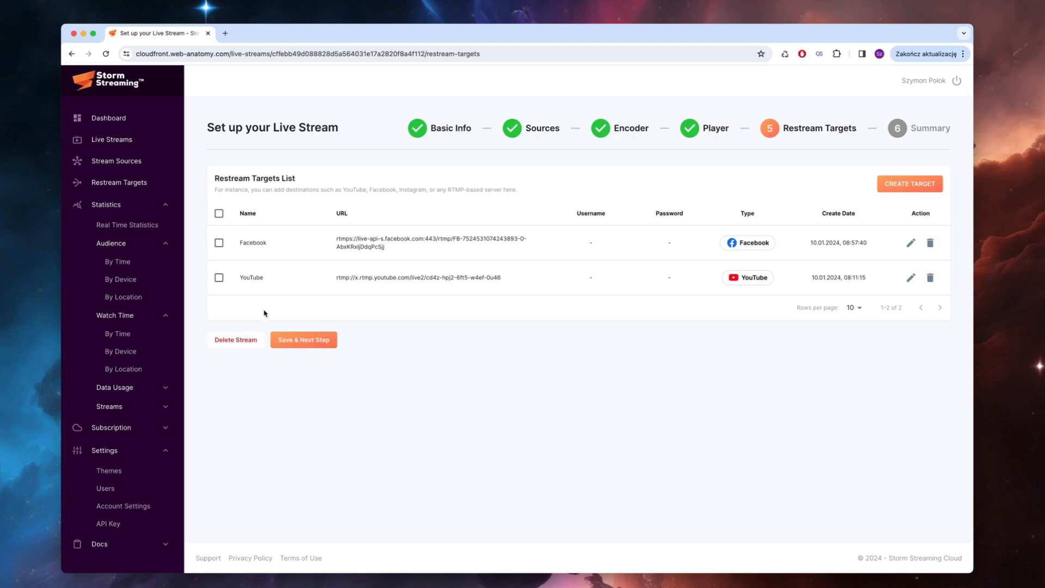
left_click(220, 245)
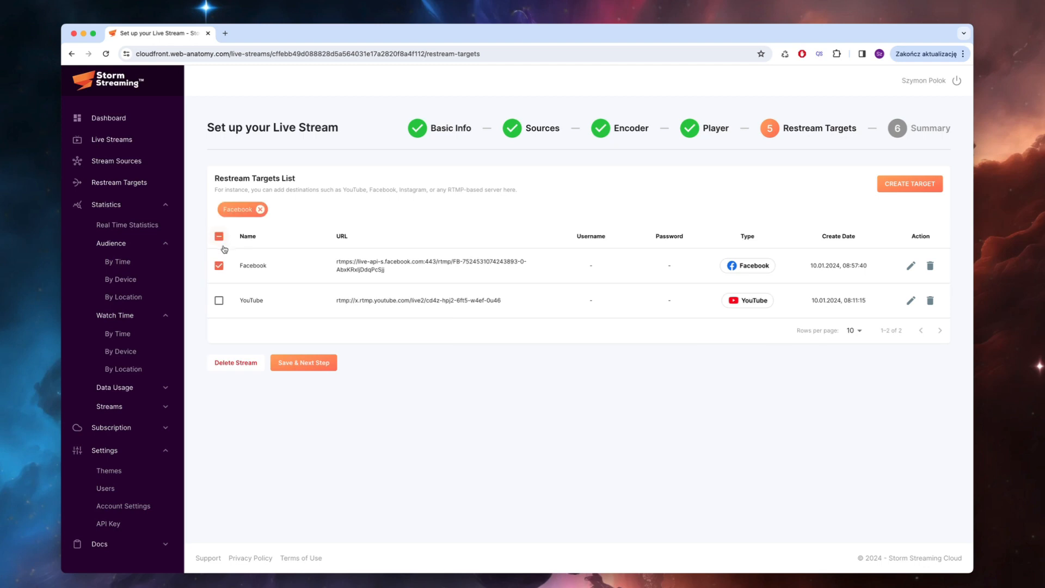
left_click(219, 300)
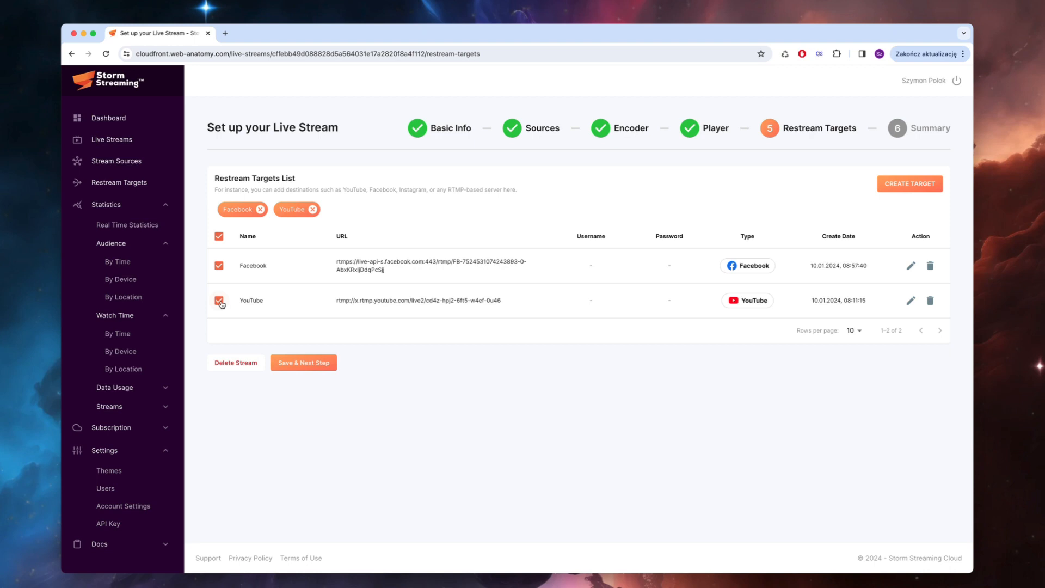
left_click(220, 301)
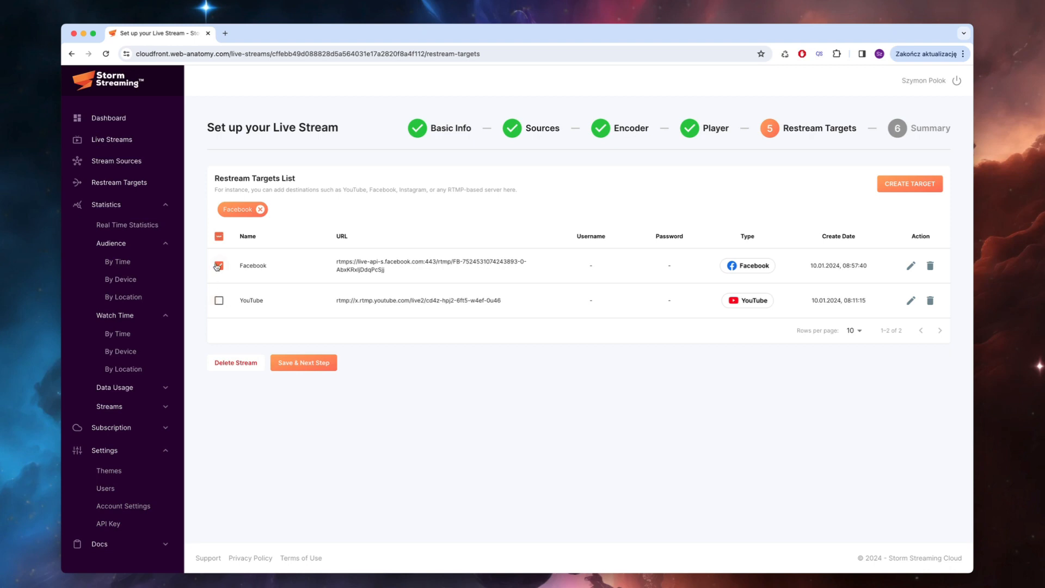
left_click(218, 266)
Step: Save the setup without any restream targets, review the summary, and finish the live stream setup
left_click(296, 339)
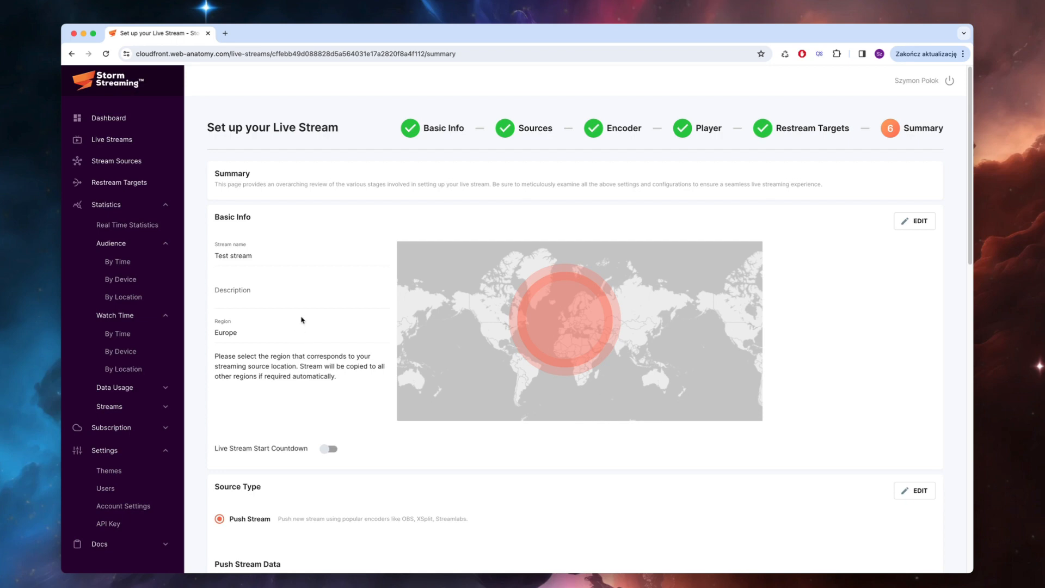
scroll(320, 223, "down", 2)
scroll(320, 223, "down", 8)
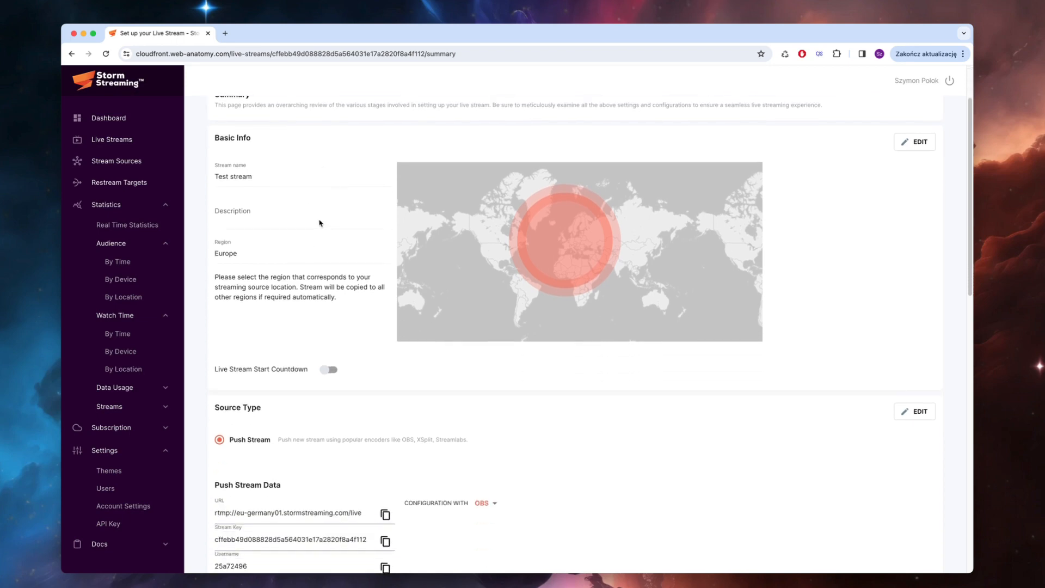
scroll(320, 235, "down", 5)
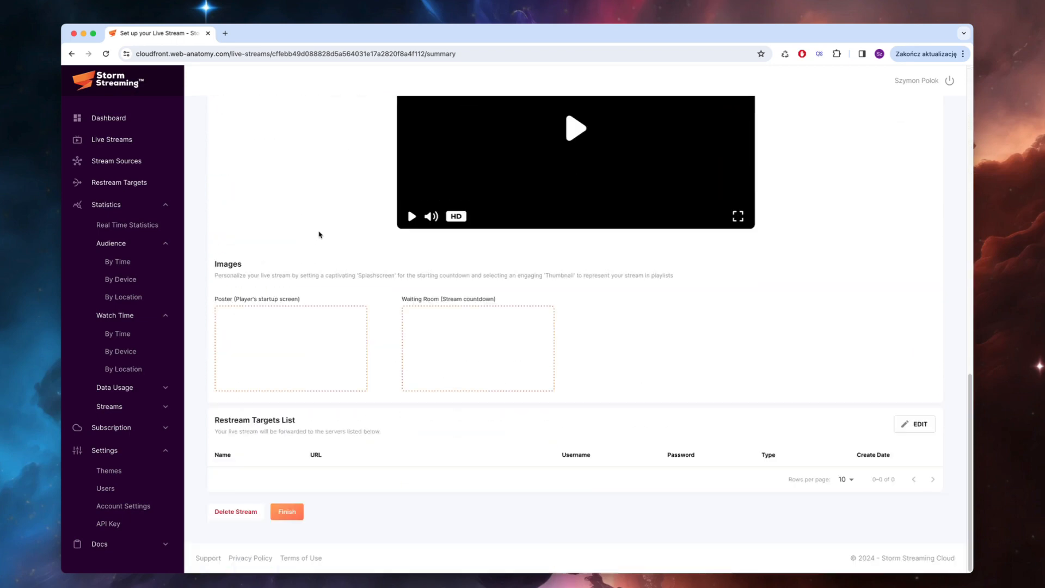
left_click(287, 515)
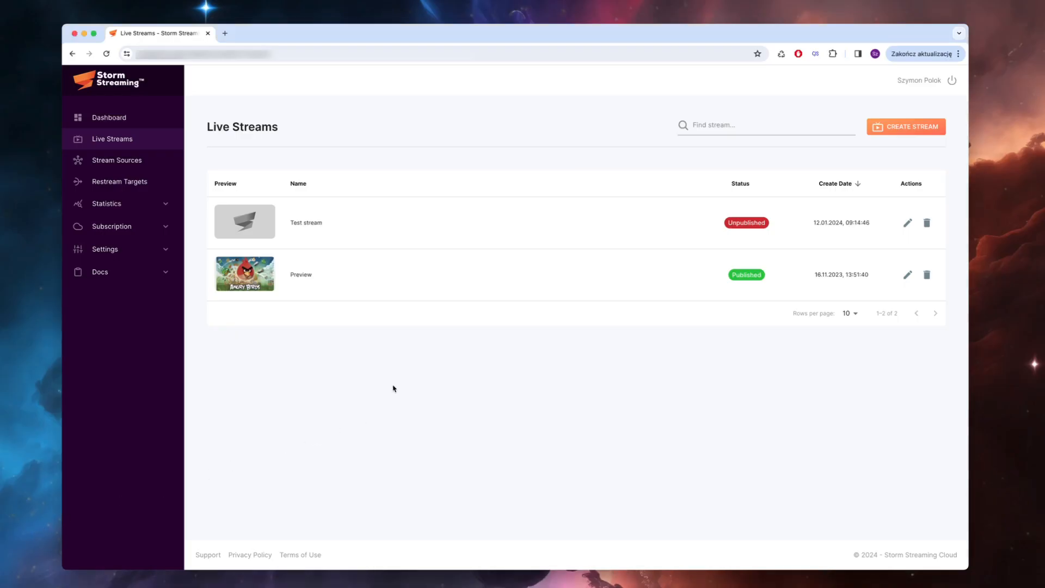
Step: Switch to OBS and set the output mode to Advanced in its output settings
left_click(536, 579)
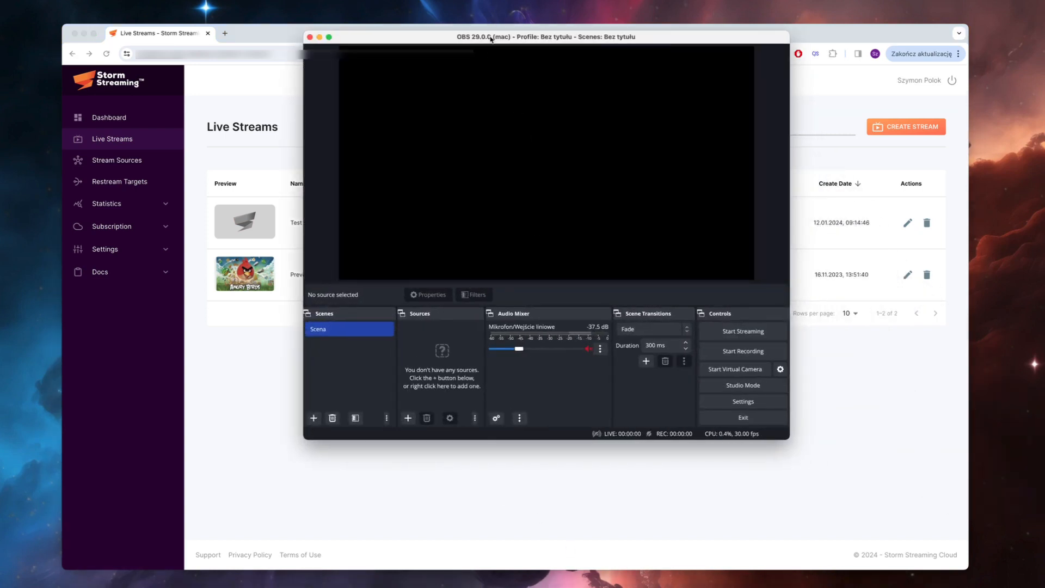
left_click_drag(490, 39, 485, 48)
left_click(751, 415)
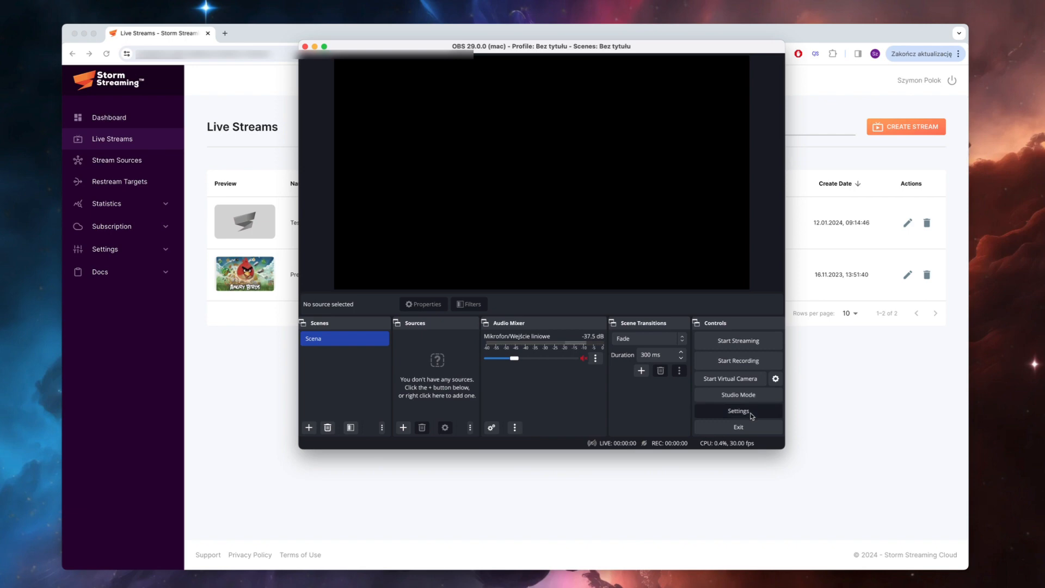
left_click(379, 132)
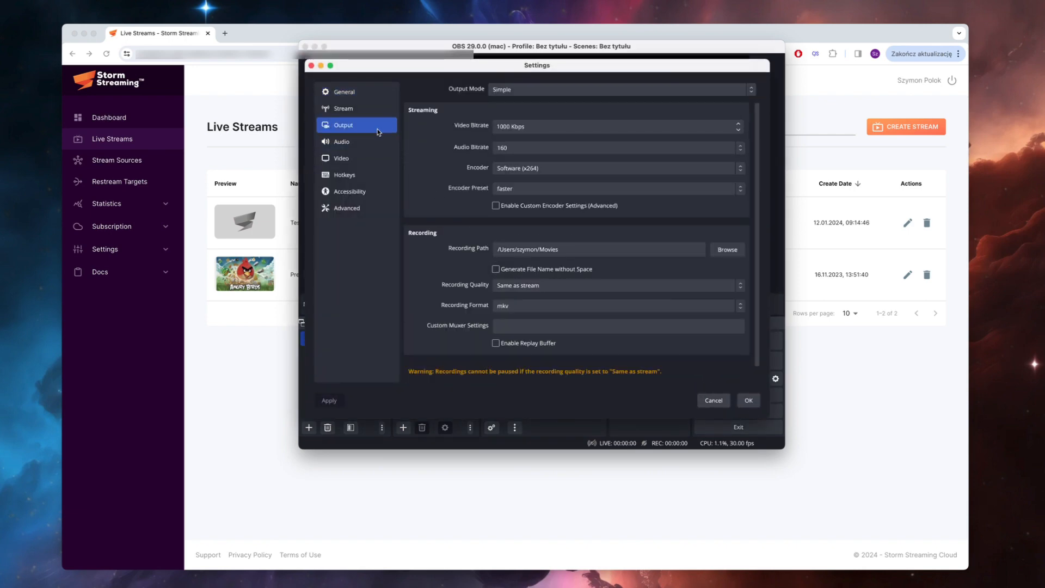
left_click(514, 90)
left_click(518, 97)
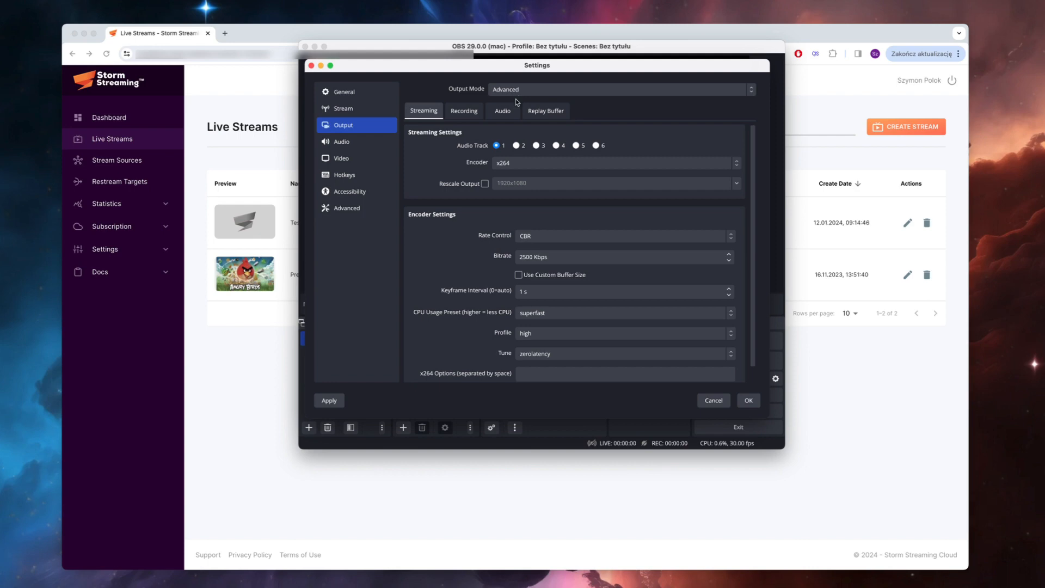
Step: Keep x264 as the streaming encoder and check the bitrate and keyframe interval settings
left_click(514, 164)
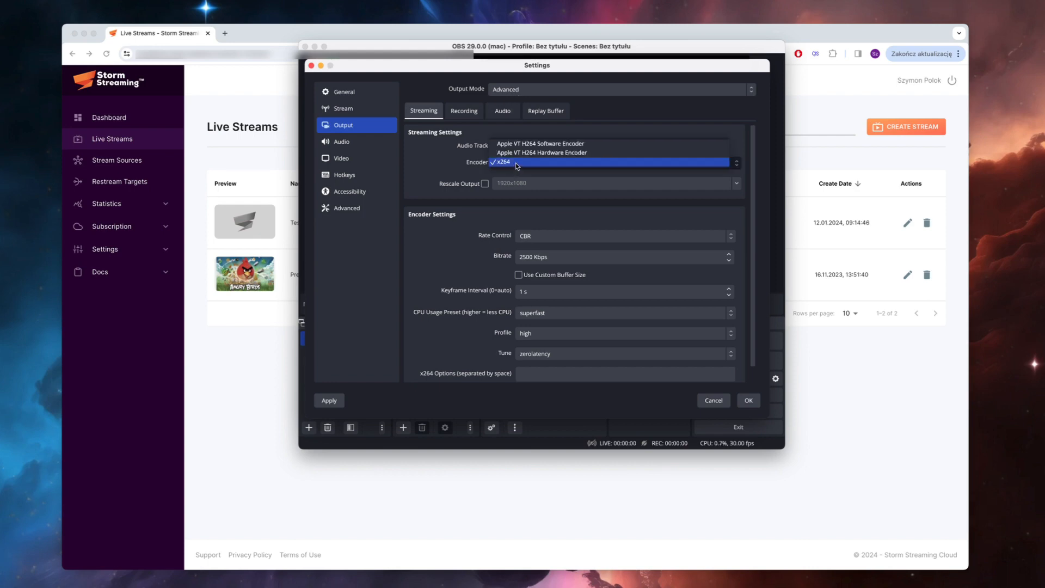
left_click(515, 162)
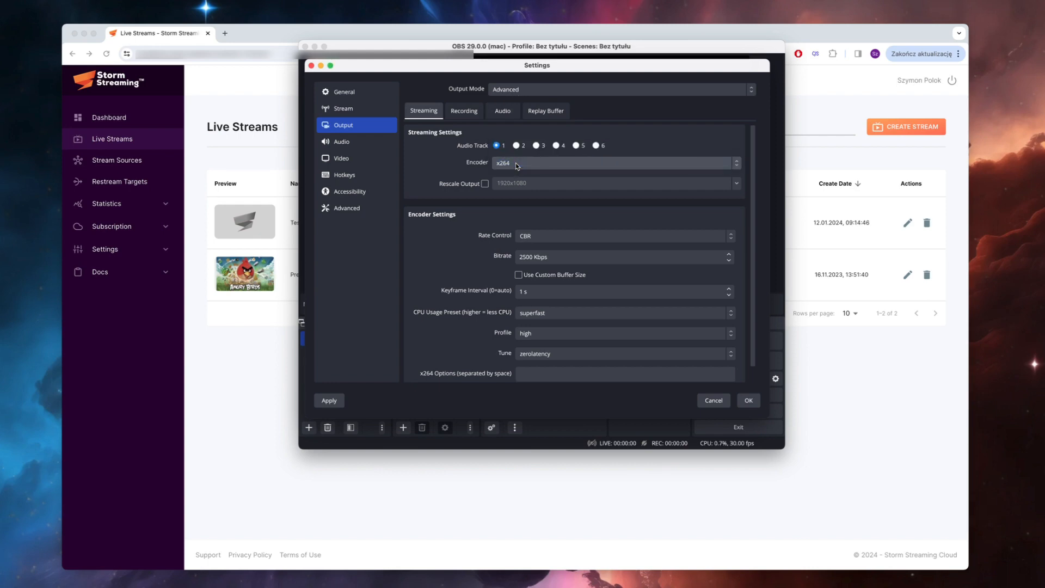
left_click(522, 257)
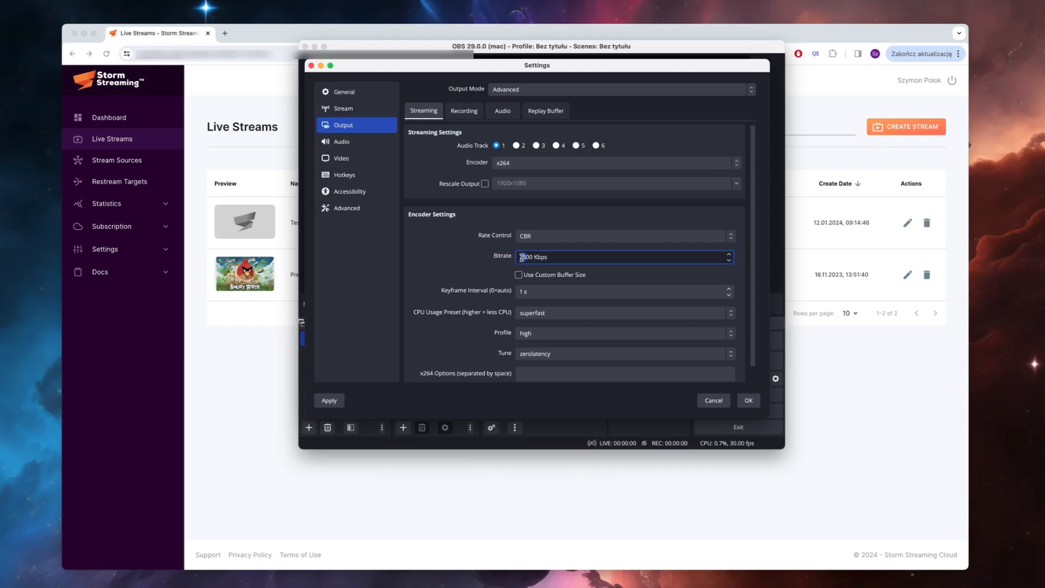
left_click_drag(522, 257, 471, 276)
left_click(540, 293)
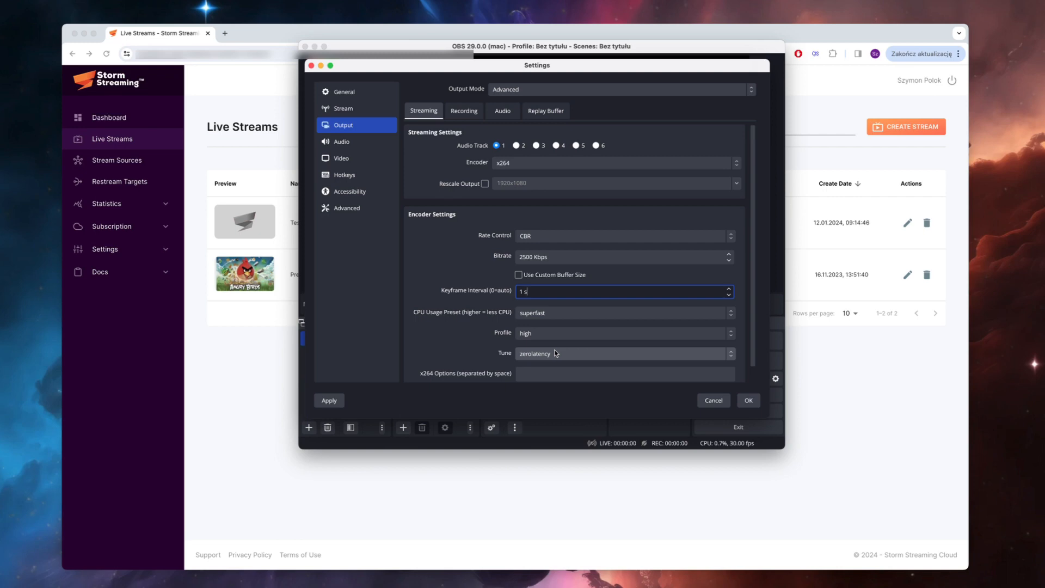
Step: Set the base (canvas) and output (scaled) video resolutions to 1280x720
left_click(348, 158)
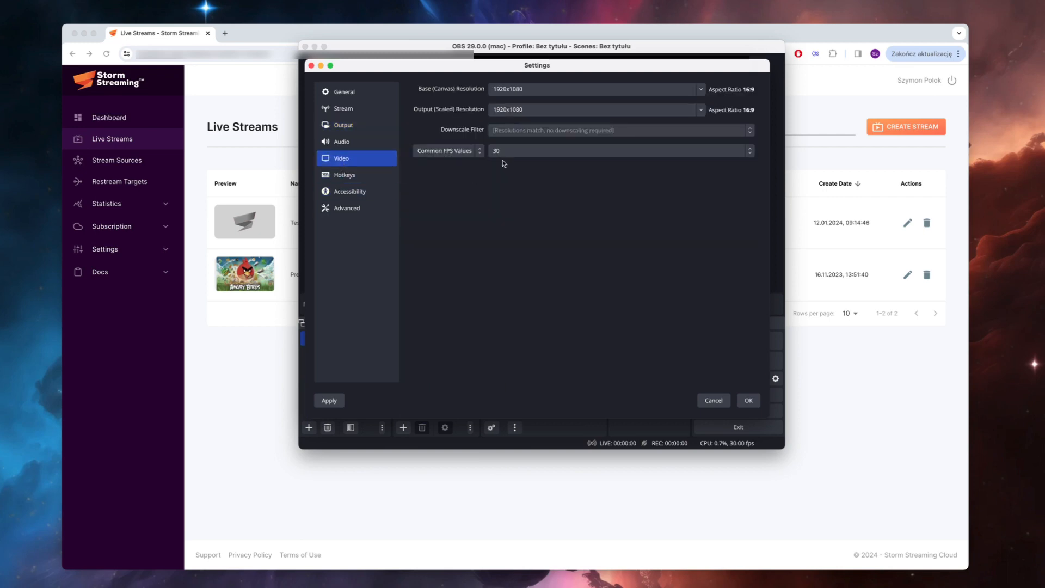
double_click(533, 88)
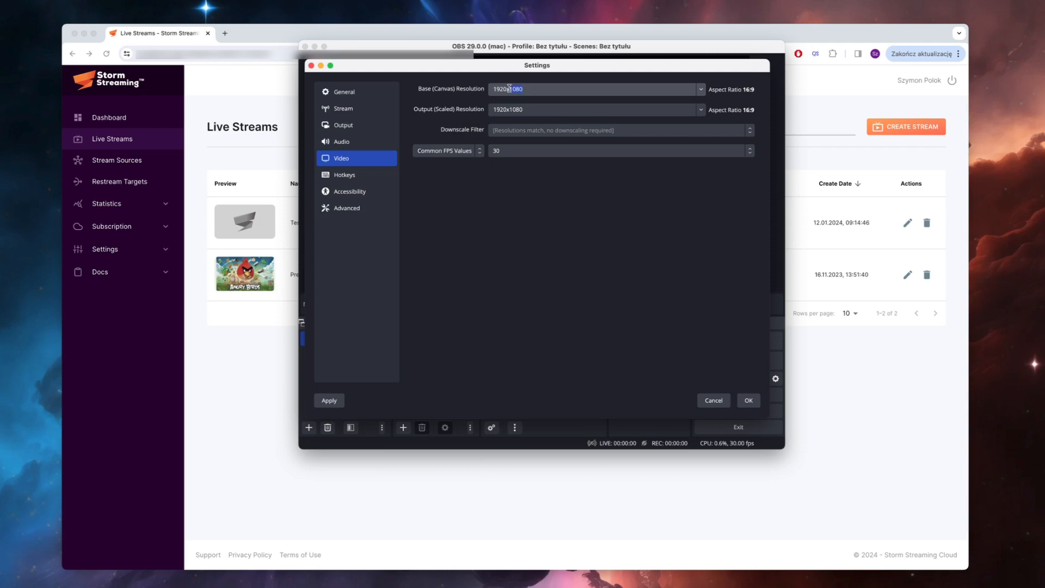
type("1280x720")
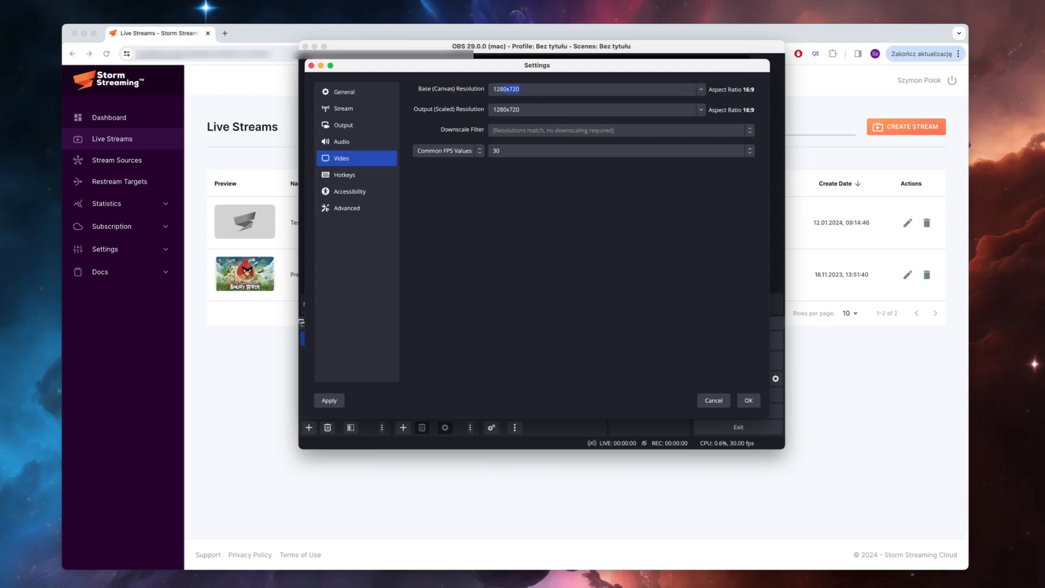
left_click(534, 88)
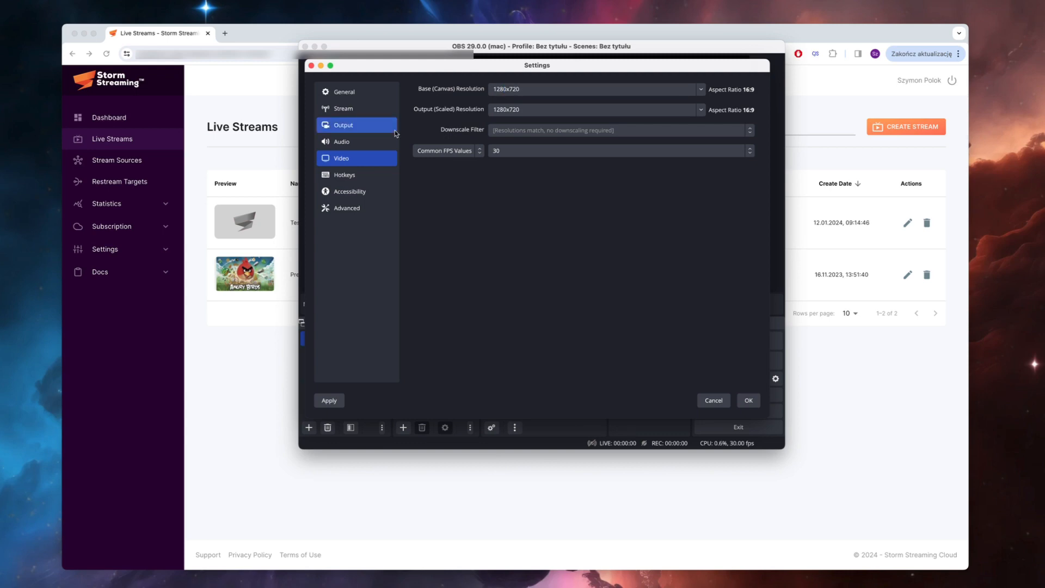
Step: Set the streaming service to Custom and enable authentication for the stream connection
left_click(388, 113)
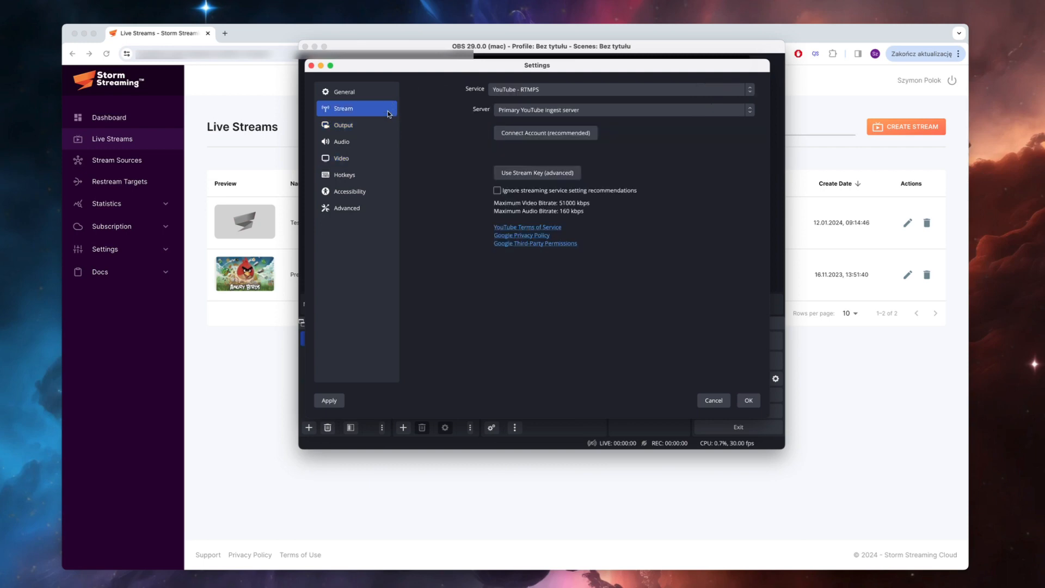
left_click(502, 90)
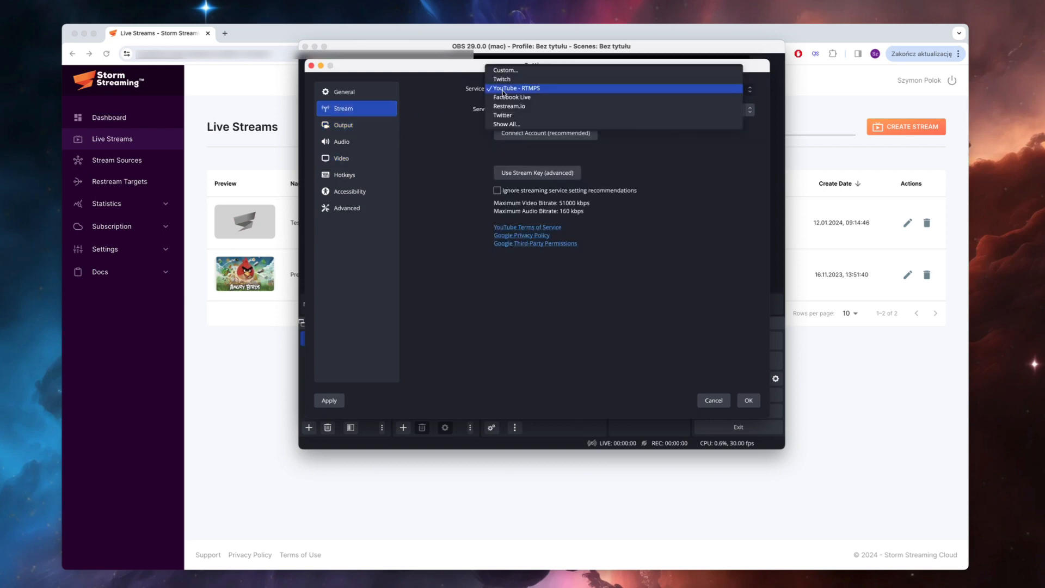
left_click(512, 70)
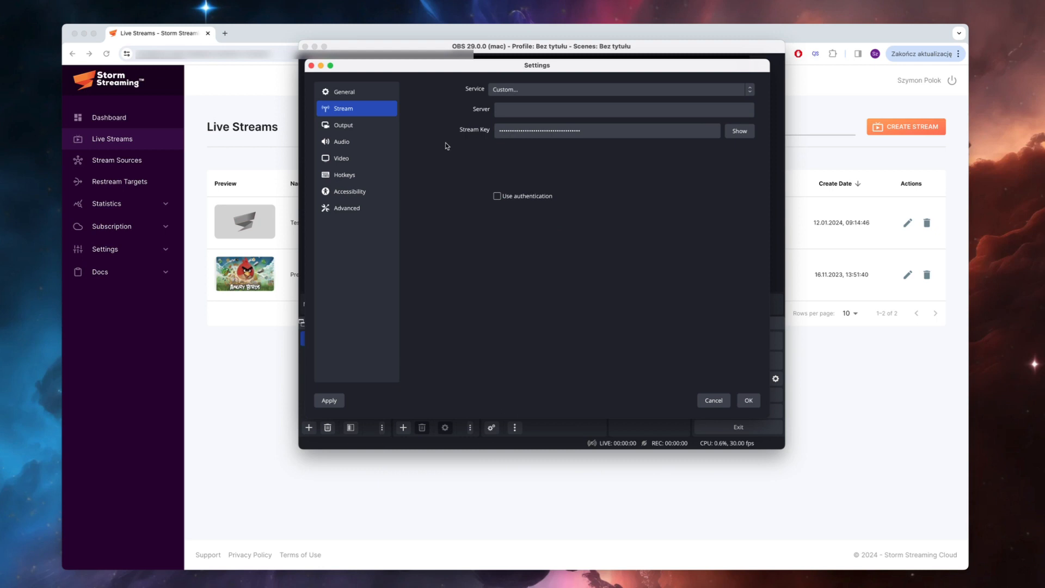
left_click(523, 109)
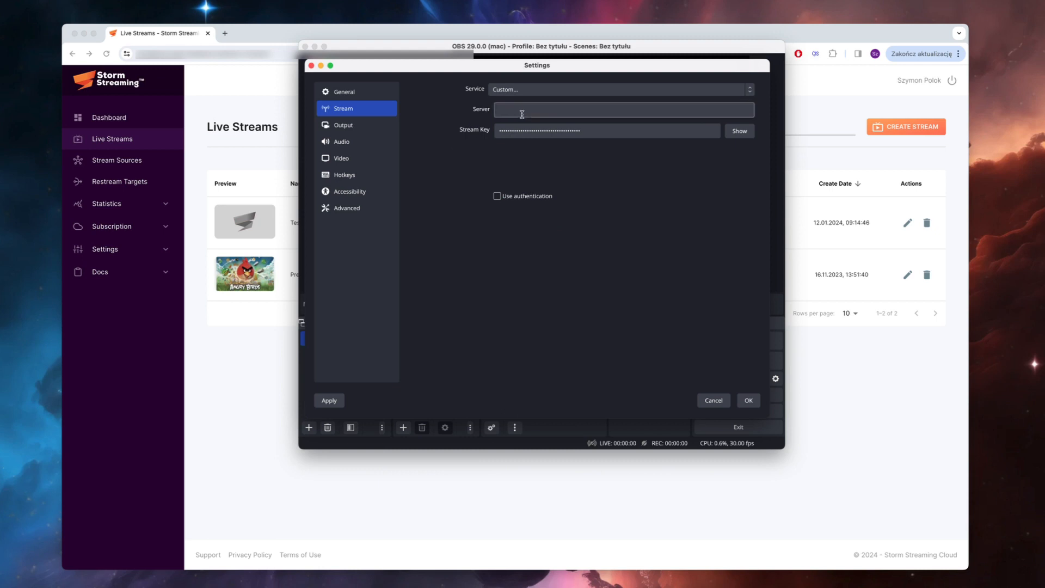
left_click(498, 196)
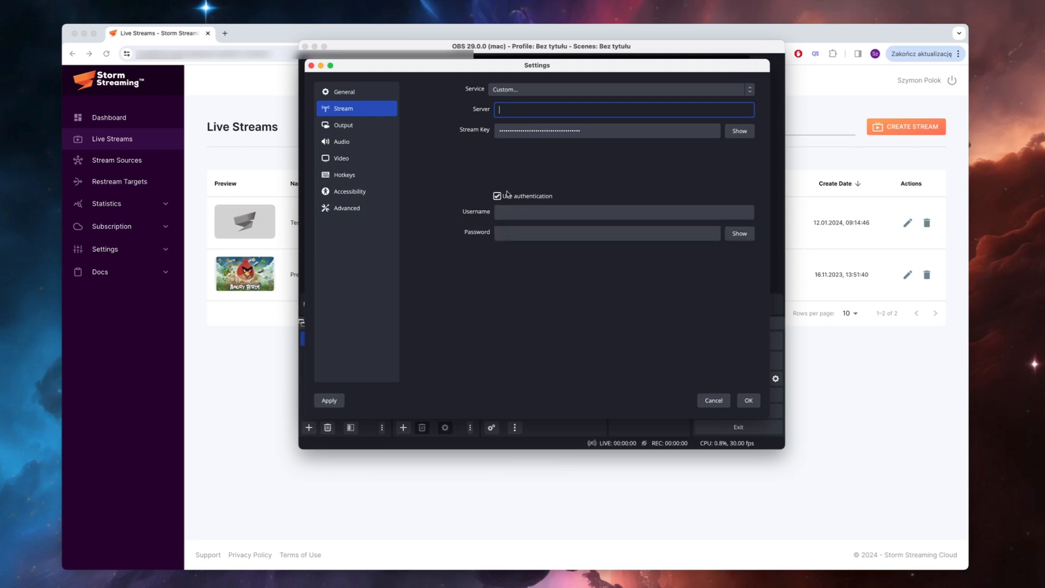
Step: Copy the push URL rtmp://eu-germany01.stormstreaming.com/live from "Test stream" in Storm Streaming Cloud into the OBS server setting
left_click(901, 173)
left_click(907, 223)
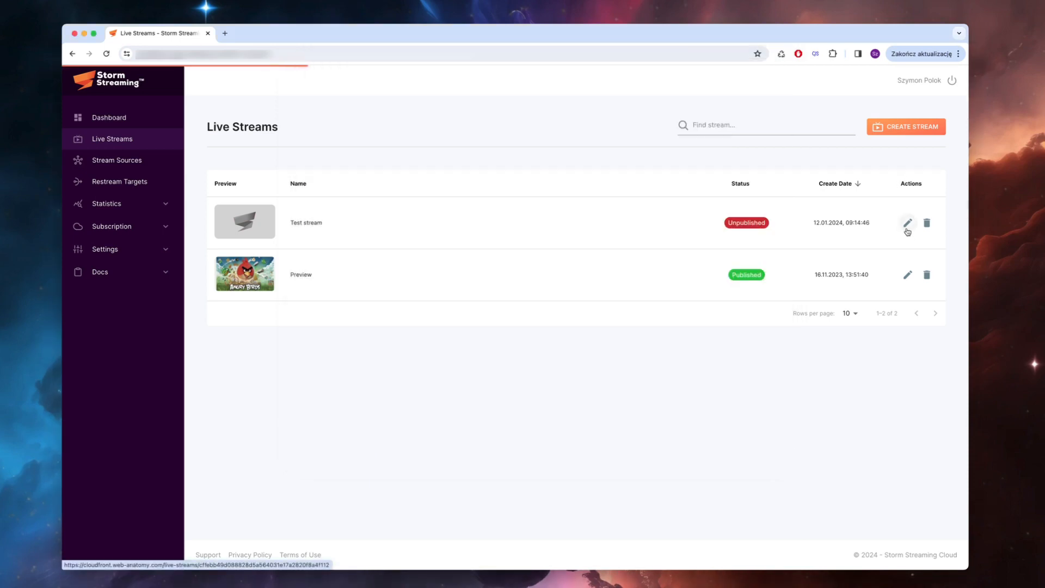
scroll(227, 368, "down", 3)
scroll(227, 369, "down", 10)
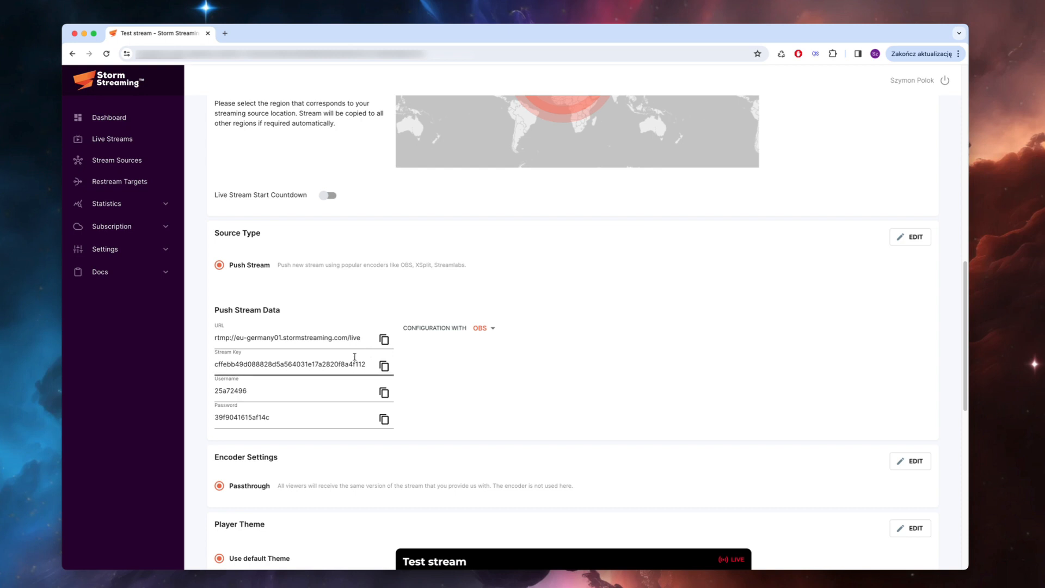
left_click(385, 342)
left_click(502, 584)
key("super+v")
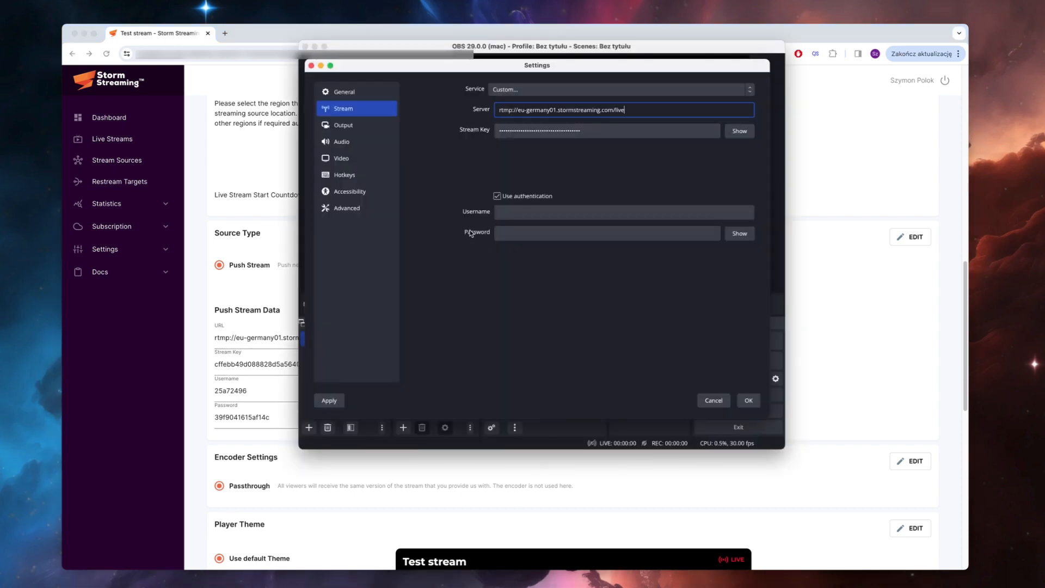
Step: Replace the OBS stream key with the one copied from the Storm Streaming push stream data, and reveal it
left_click(258, 364)
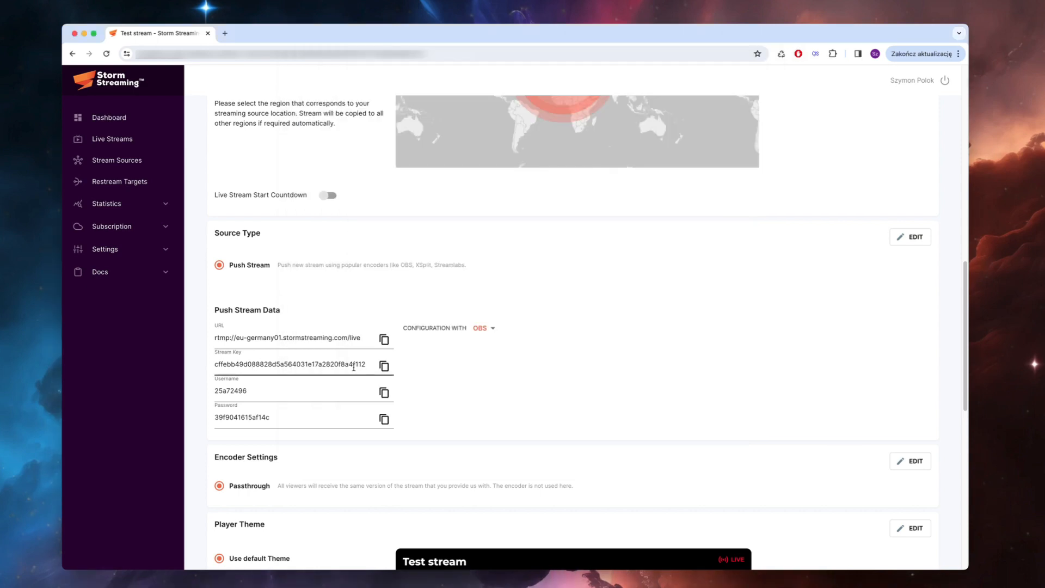
left_click(384, 366)
left_click(620, 583)
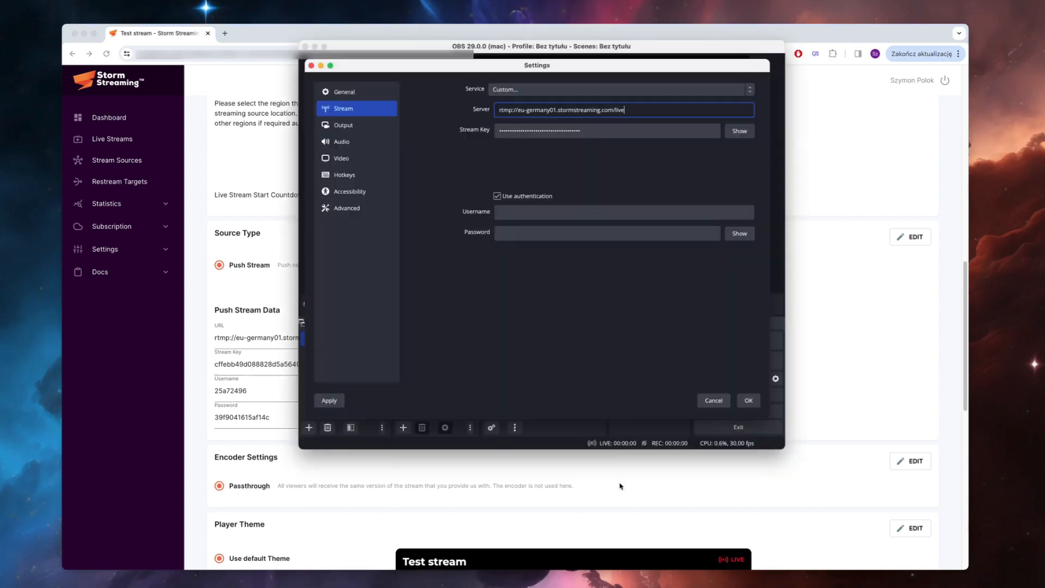
left_click_drag(594, 129, 329, 125)
key("super+v")
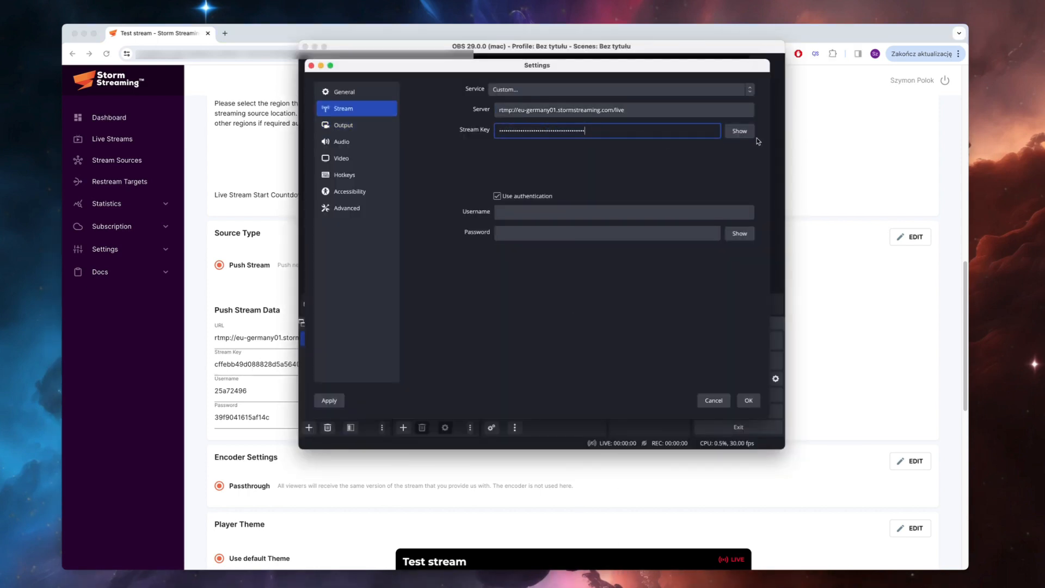
left_click(740, 130)
Step: Copy the push stream username from Storm Streaming Cloud into the OBS authentication username
left_click(260, 393)
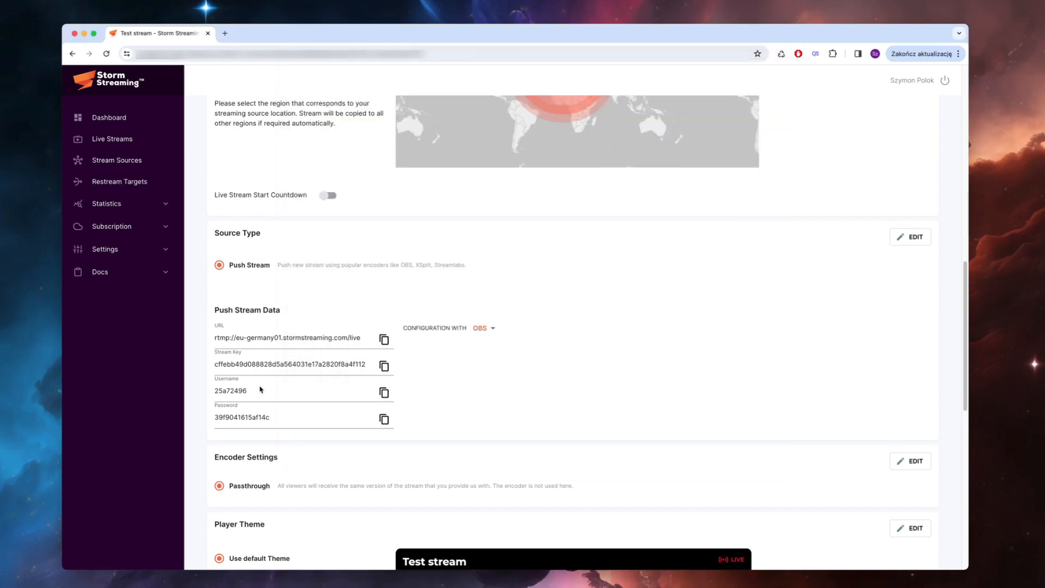
left_click(384, 392)
left_click(620, 583)
left_click(533, 213)
key("super+v")
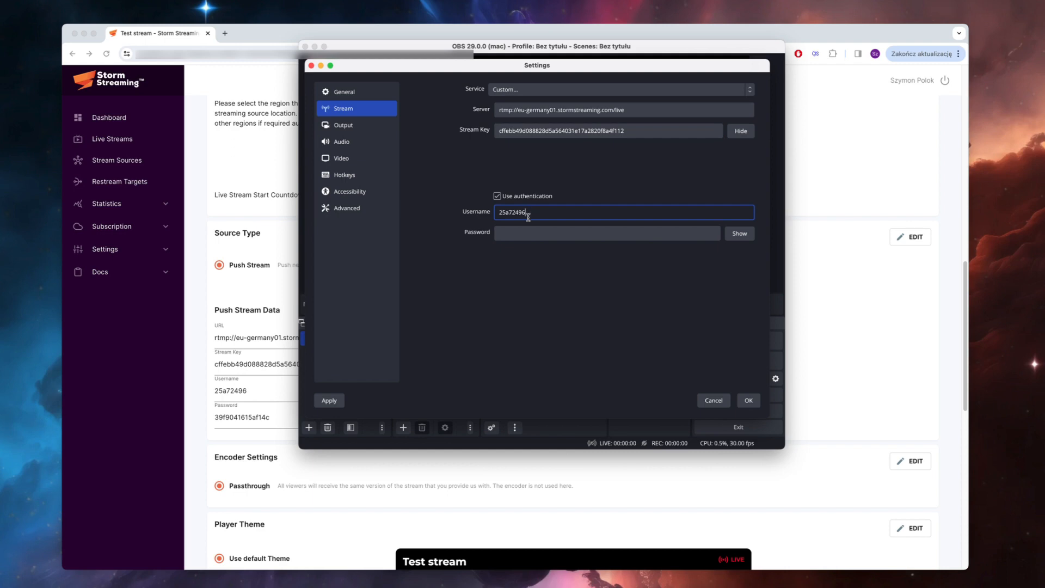
Step: Copy the push stream password from Storm Streaming Cloud into the OBS authentication password and save the settings
left_click(268, 418)
left_click(382, 419)
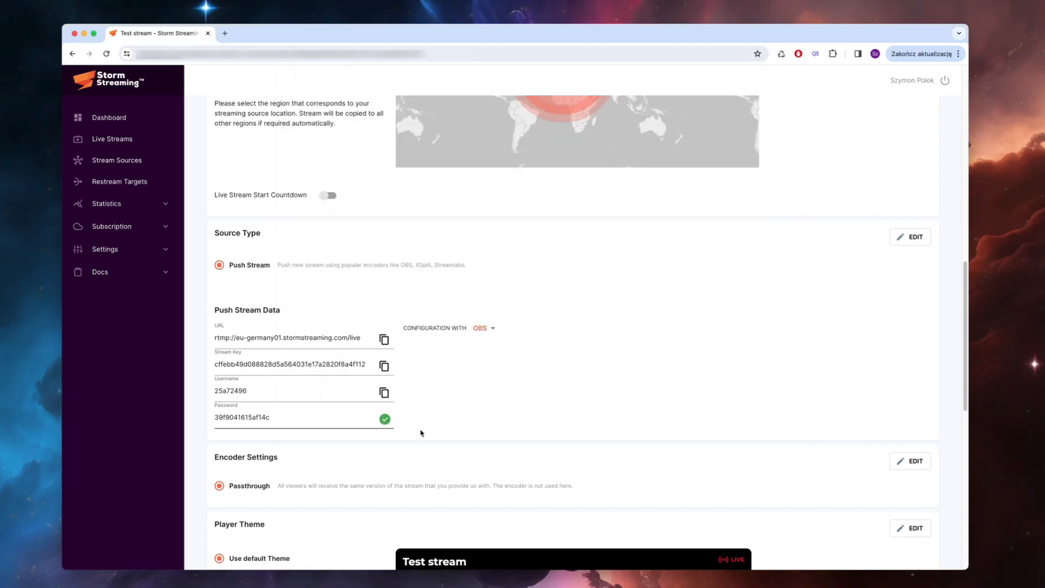
left_click(621, 583)
left_click(546, 234)
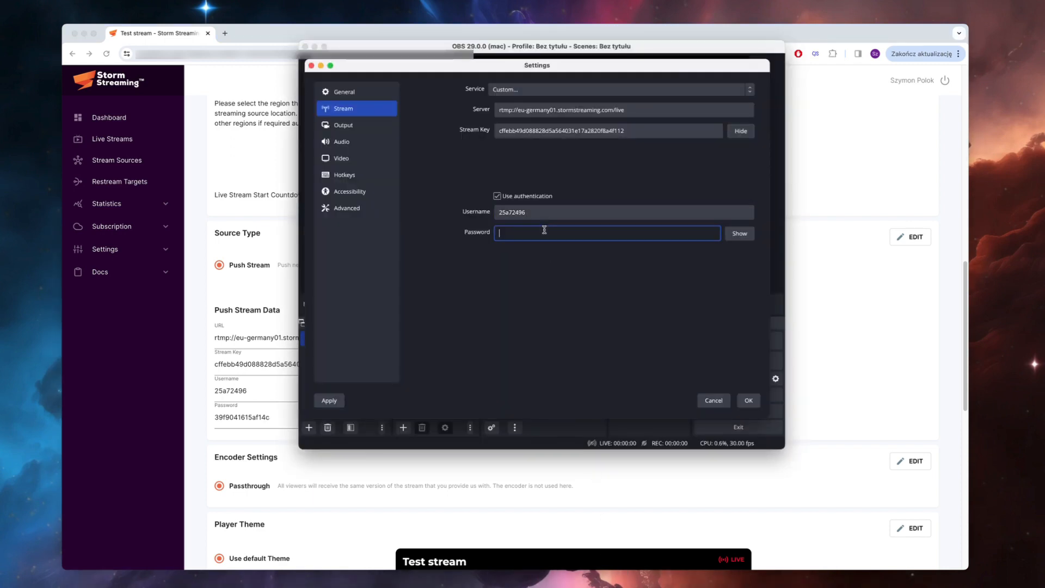
key("super+v")
left_click(743, 401)
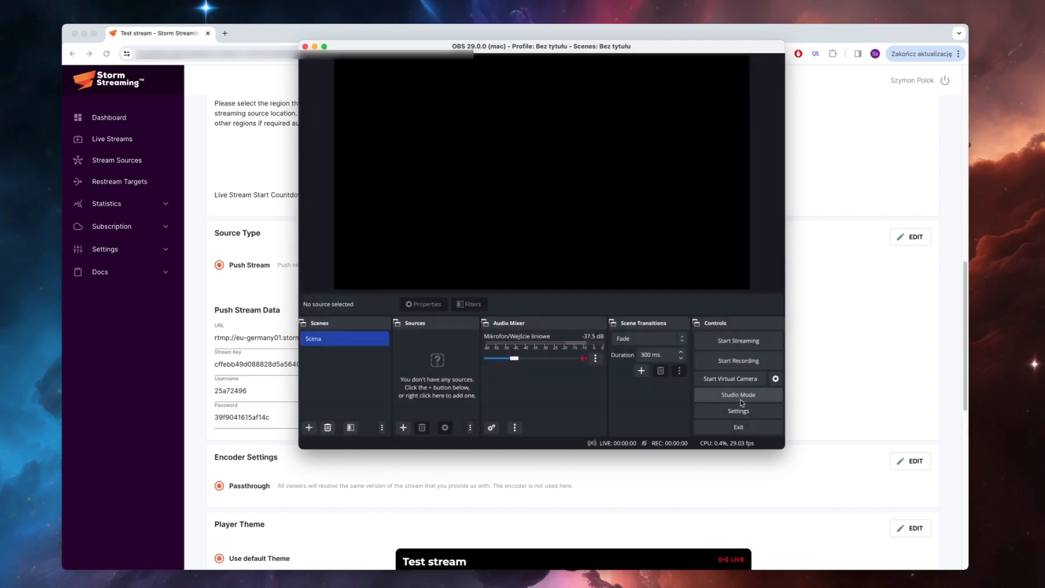
Step: Add a new Media Source to the scene using the Desktop file test01.mp4
left_click(408, 438)
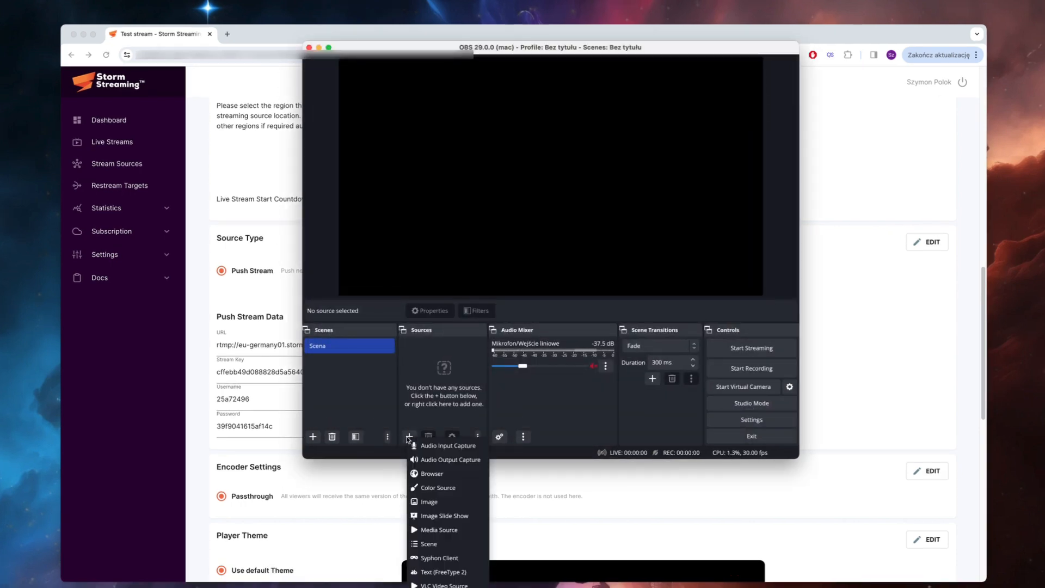
left_click(470, 528)
left_click(614, 307)
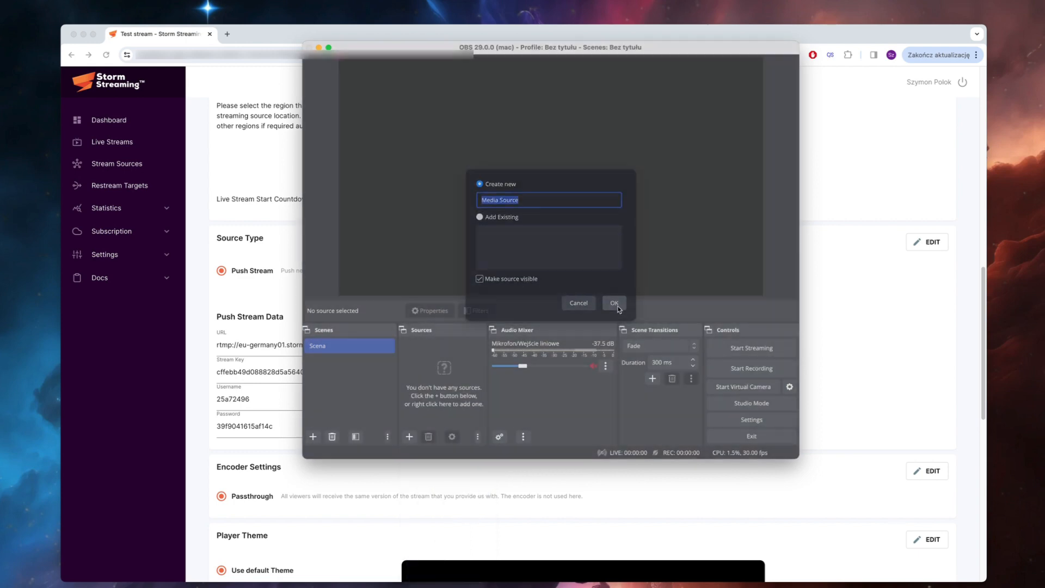
left_click(680, 268)
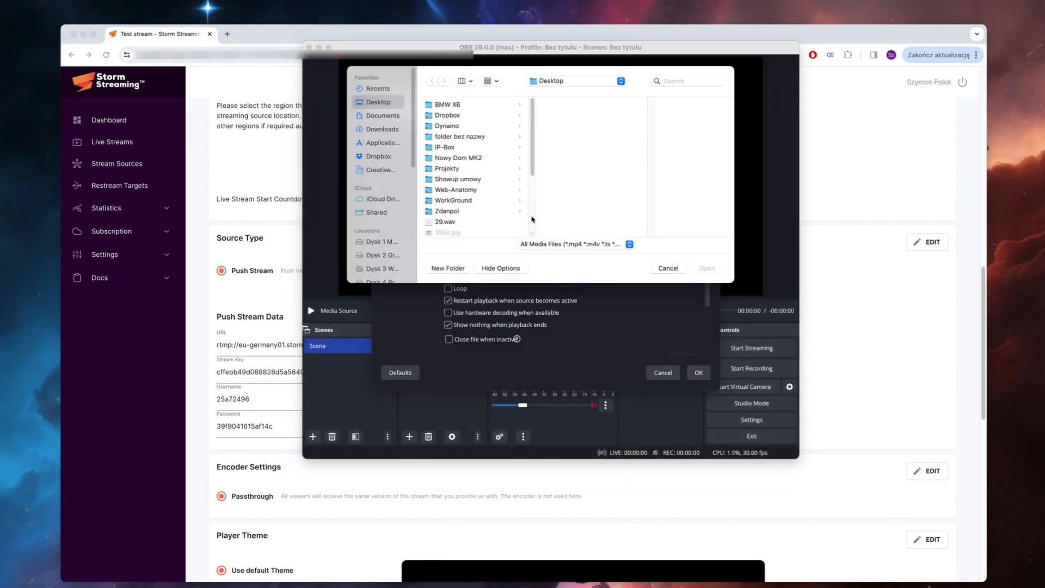
scroll(454, 200, "down", 1)
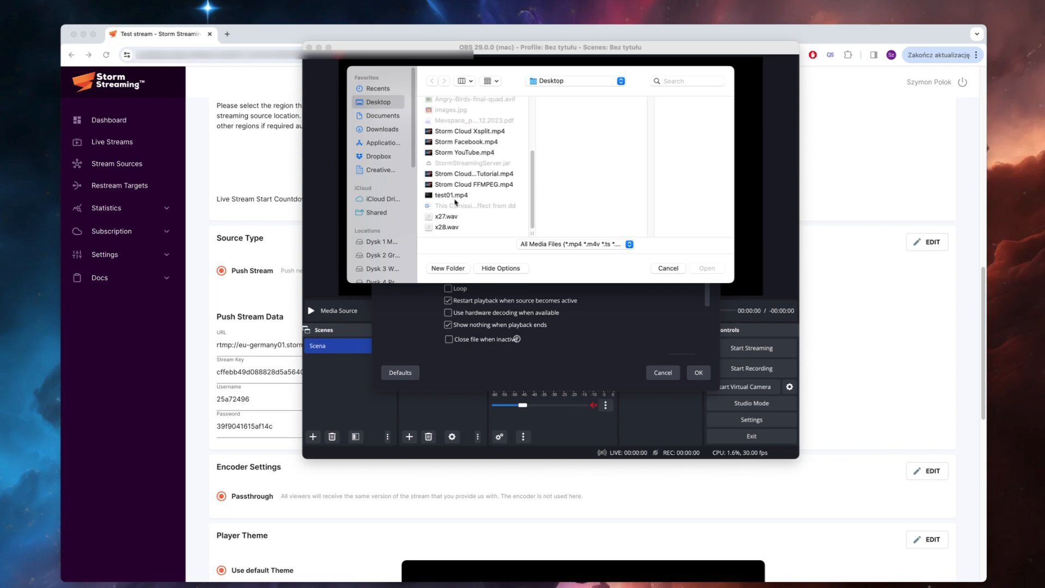
double_click(455, 196)
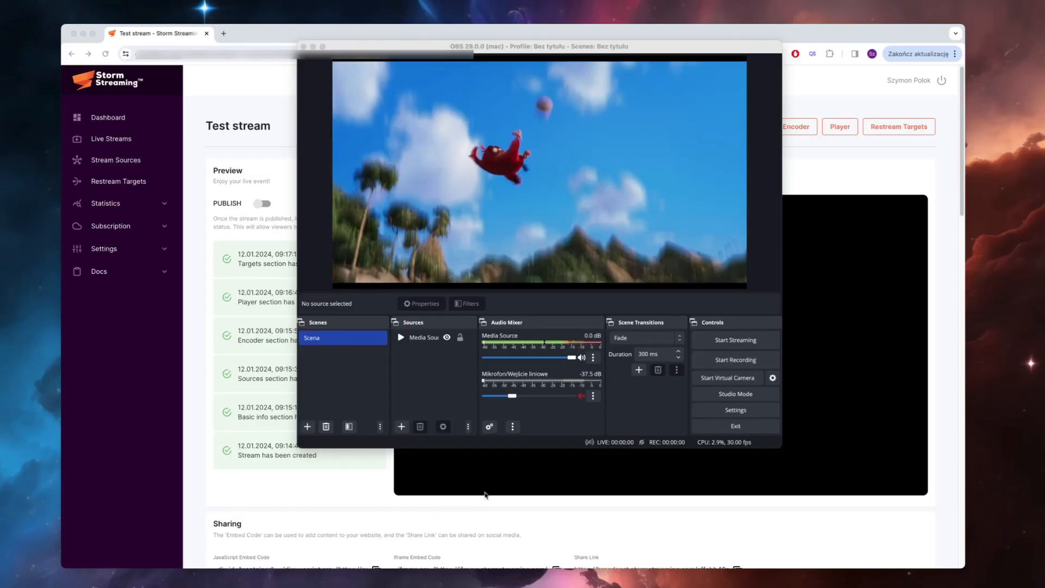
Step: Start streaming from OBS, and publish "Test stream" on its Storm Streaming Cloud summary page
left_click(736, 342)
left_click(735, 340)
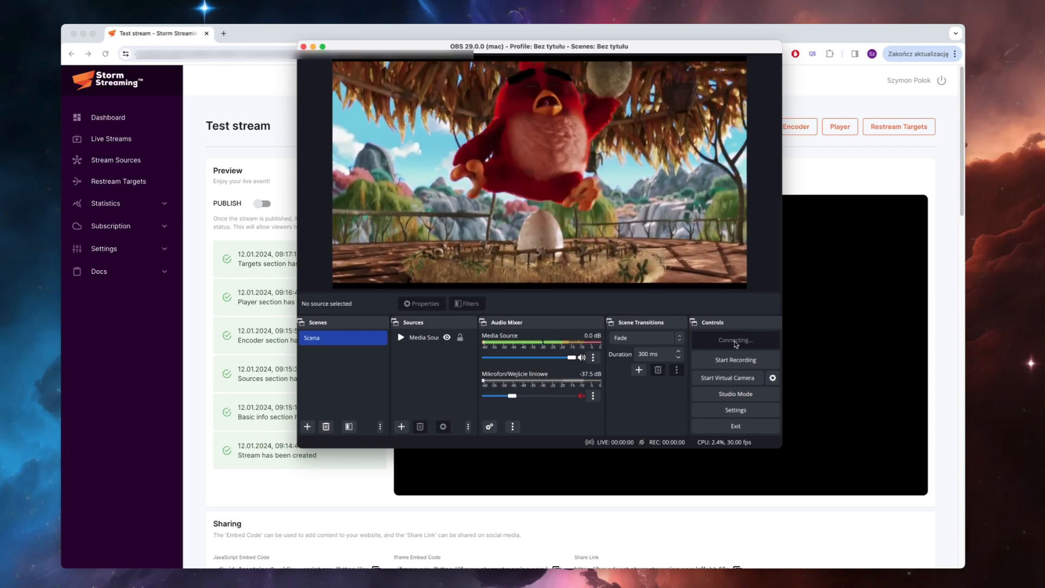
left_click(278, 177)
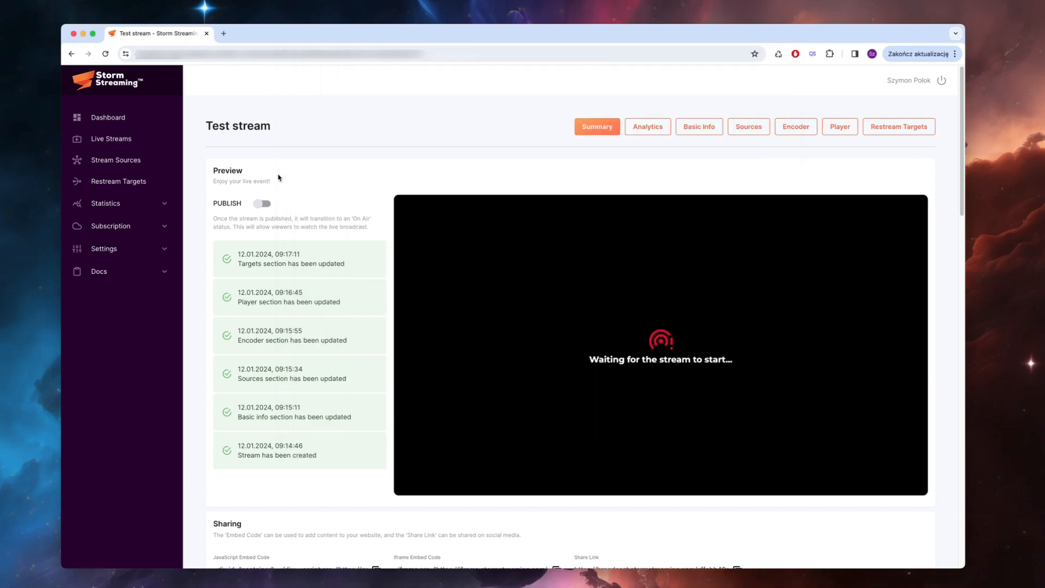
left_click(262, 205)
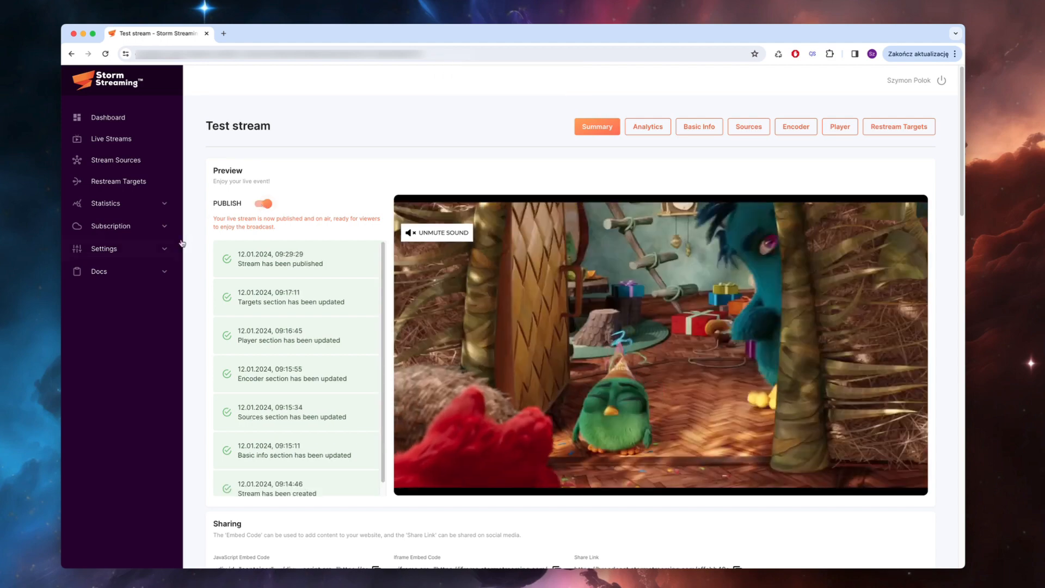
scroll(198, 247, "down", 4)
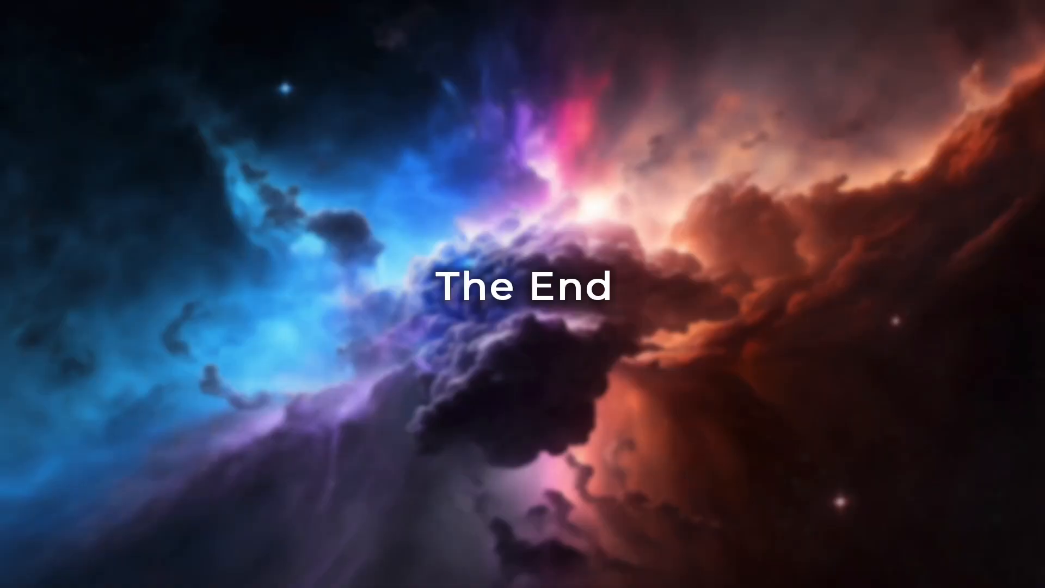